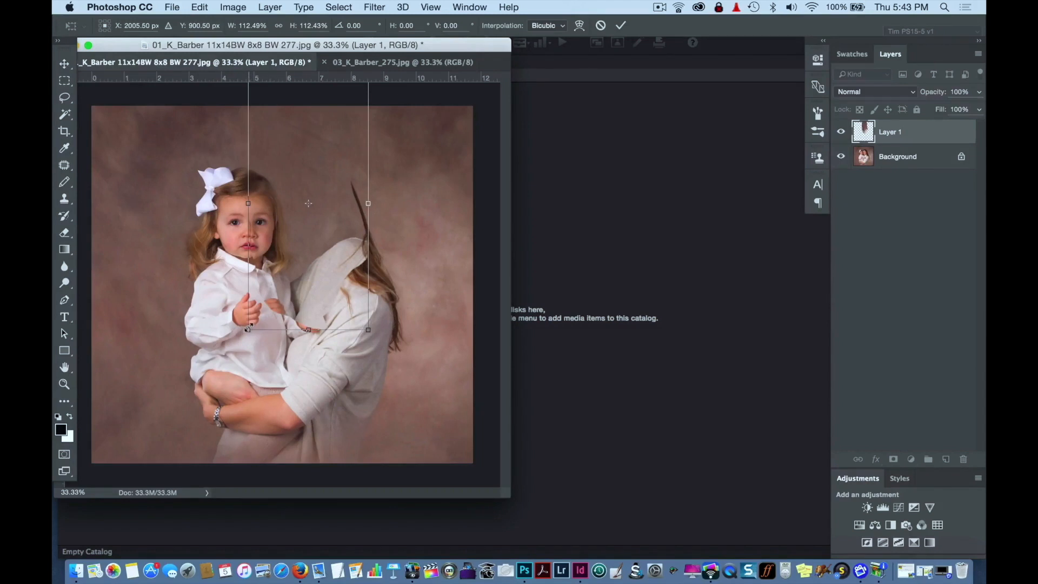
Move the scaled Layer 1 patch over the girl's face to X 1985.50 px, Y 872.50 px.
{"action": "left_click_drag", "start_coordinate": [285, 266], "coordinate": [283, 263]}
{"action": "left_click", "coordinate": [262, 245]}
{"action": "left_click", "coordinate": [441, 303]}
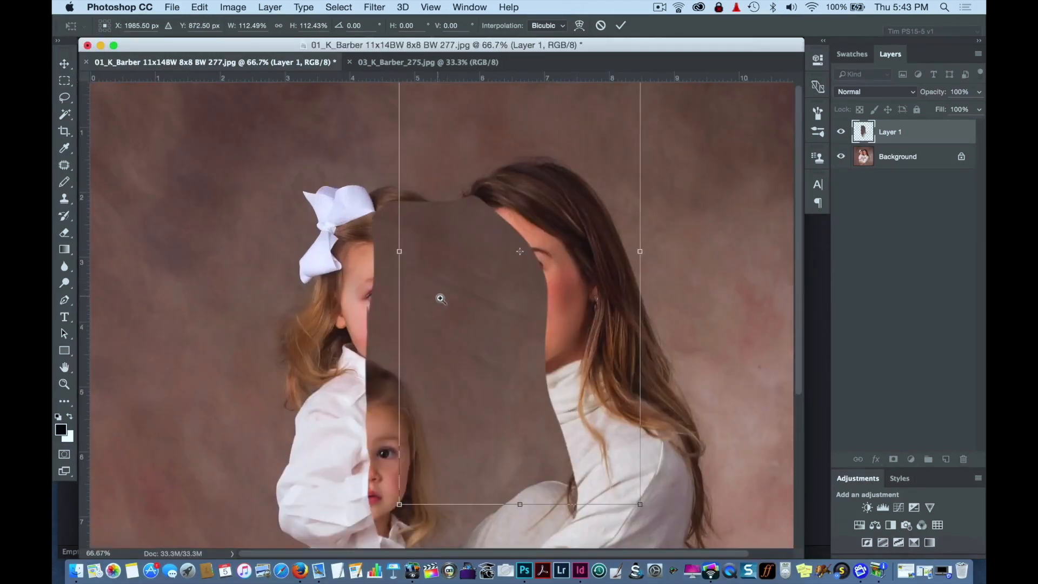
{"action": "left_click", "coordinate": [441, 303]}
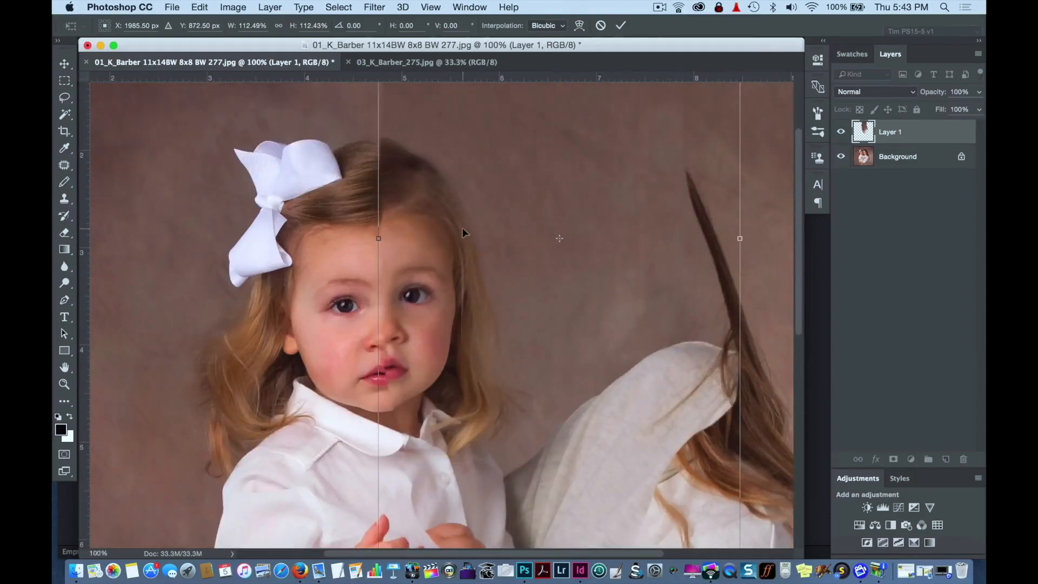
Nudge Layer 1 down to Y 894.50 px so the facial features line up, and apply the transform.
{"action": "key", "text": "Down"}
{"action": "key", "text": "Down"}
{"action": "key", "text": "Down"}
{"action": "key", "text": "Down"}
{"action": "key", "text": "Down"}
{"action": "key", "text": "Down"}
{"action": "key", "text": "Down"}
{"action": "key", "text": "Down"}
{"action": "key", "text": "Down"}
{"action": "key", "text": "Down"}
{"action": "key", "text": "Down"}
{"action": "key", "text": "Down"}
{"action": "key", "text": "Down"}
{"action": "key", "text": "Down"}
{"action": "key", "text": "Down"}
{"action": "key", "text": "Down"}
{"action": "key", "text": "Down"}
{"action": "key", "text": "Down"}
{"action": "key", "text": "Down"}
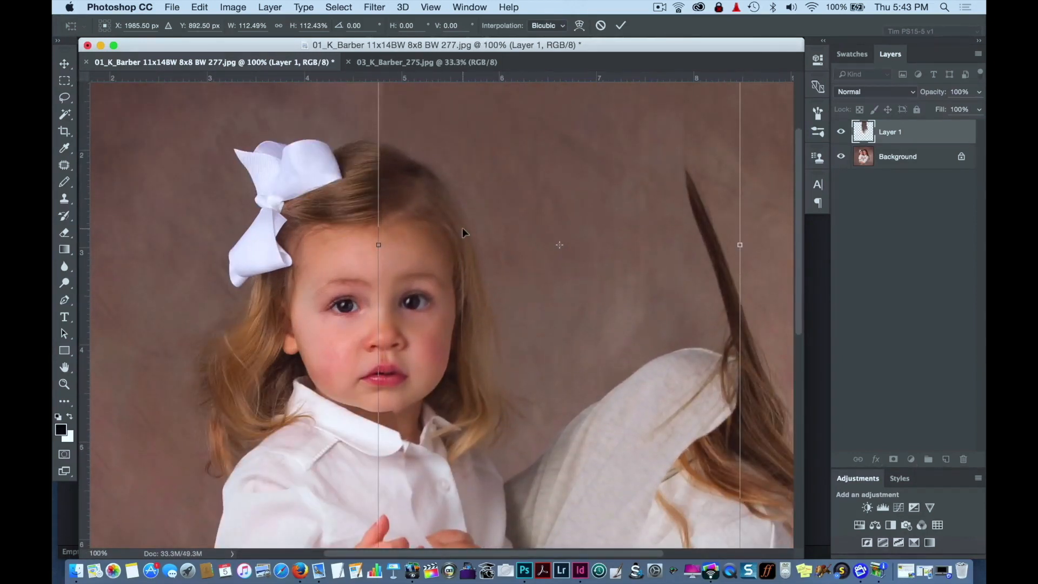
{"action": "key", "text": "Up"}
{"action": "key", "text": "Up"}
{"action": "key", "text": "Up"}
{"action": "key", "text": "Up"}
{"action": "key", "text": "Up"}
{"action": "key", "text": "Up"}
{"action": "key", "text": "Up"}
{"action": "key", "text": "Up"}
{"action": "key", "text": "Down"}
{"action": "key", "text": "Down"}
{"action": "key", "text": "Down"}
{"action": "key", "text": "Down"}
{"action": "key", "text": "Down"}
{"action": "key", "text": "Down"}
{"action": "key", "text": "Down"}
{"action": "key", "text": "Down"}
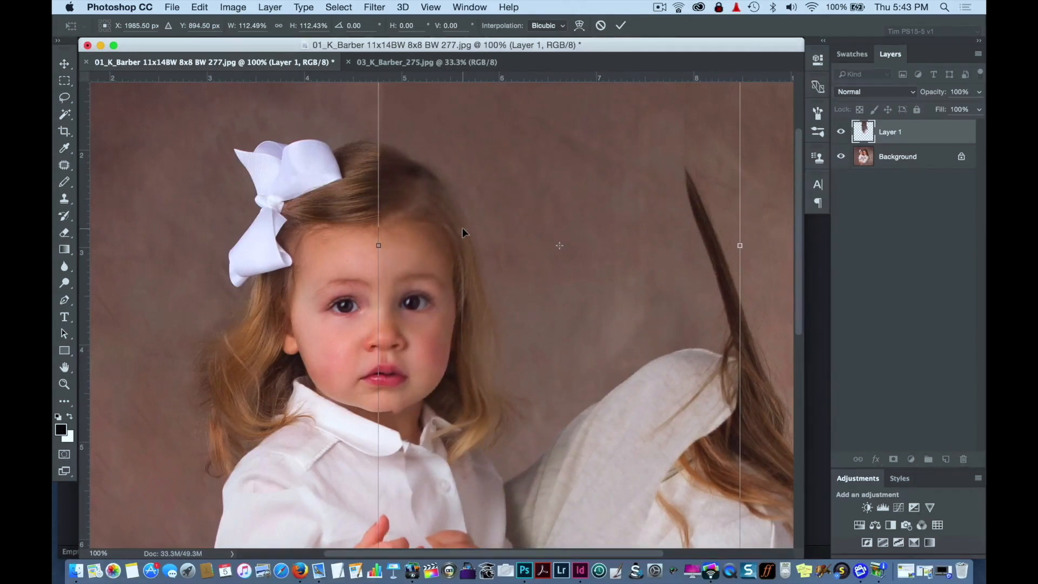
{"action": "key", "text": "Return"}
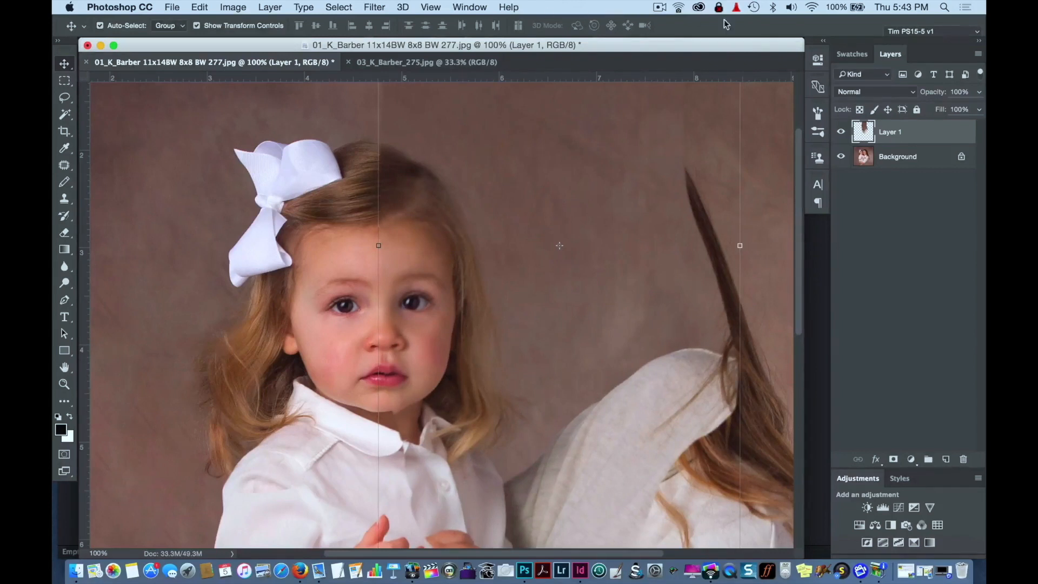
Rotate Layer 1 by about 1° and nudge it down to Y 898.50 px, applying the transform.
{"action": "left_click", "coordinate": [840, 135]}
{"action": "left_click", "coordinate": [842, 133]}
{"action": "key", "text": "super+t"}
{"action": "left_click_drag", "start_coordinate": [196, 343], "coordinate": [190, 338]}
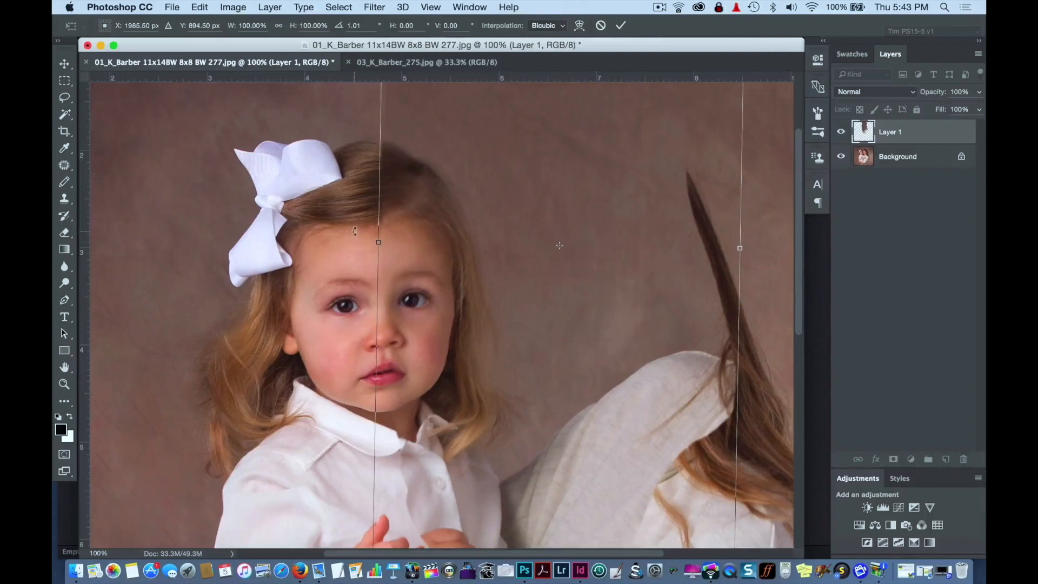
{"action": "left_click", "coordinate": [330, 354], "text": "super"}
{"action": "key", "text": "Down"}
{"action": "key", "text": "Down"}
{"action": "key", "text": "Down"}
{"action": "key", "text": "Down"}
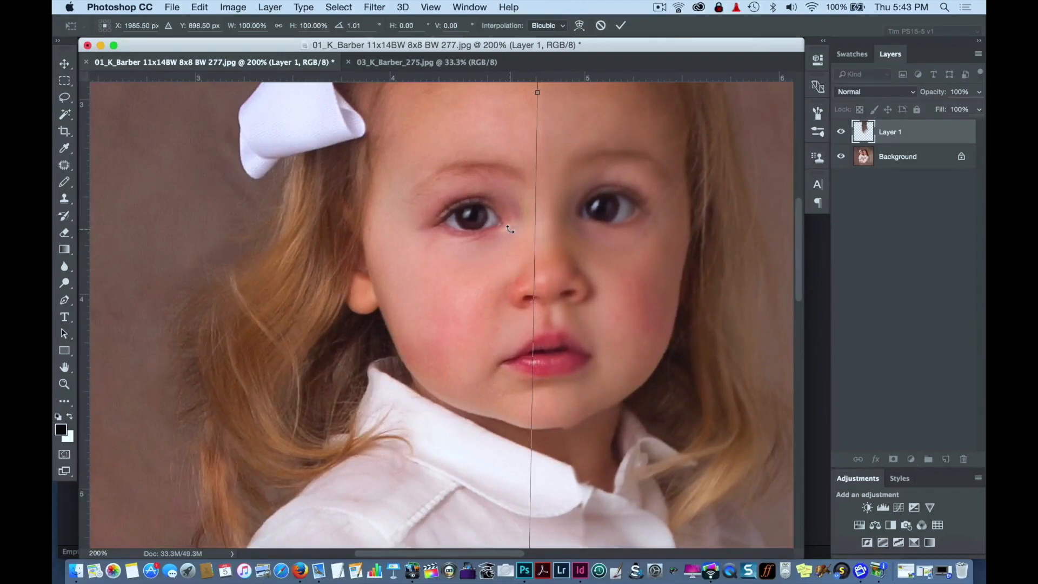
{"action": "key", "text": "Return"}
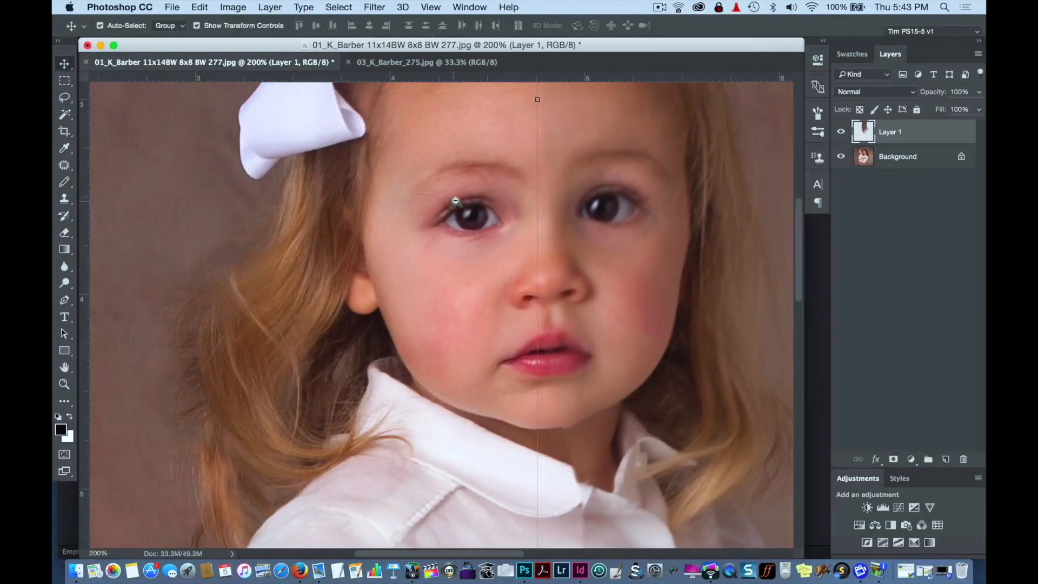
Set up the Eraser for Layer 1 with a brush size of 100 and 100% opacity.
{"action": "left_click", "coordinate": [464, 201], "text": "alt+super"}
{"action": "left_click", "coordinate": [494, 238], "text": "alt+super"}
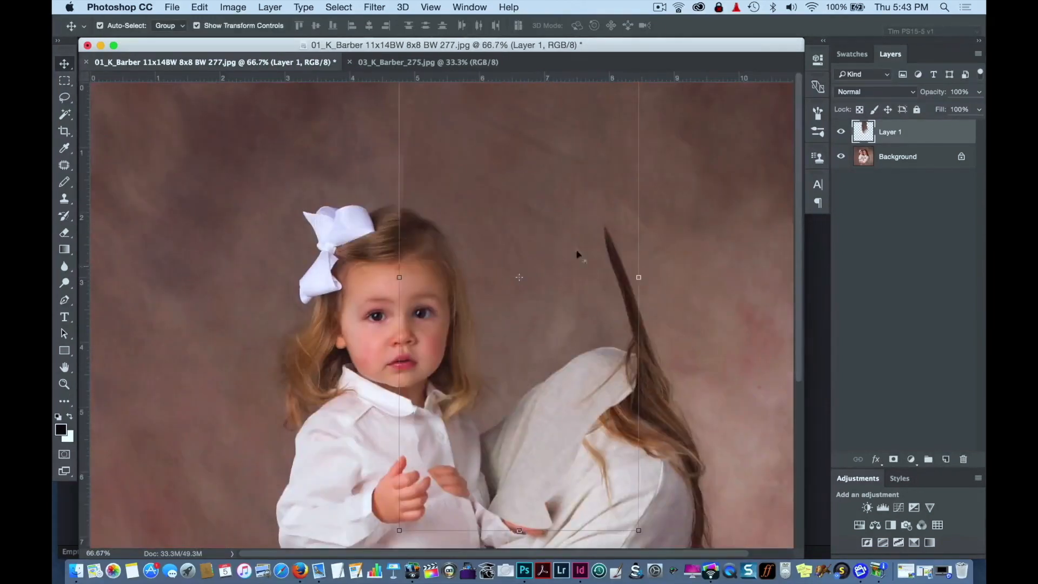
{"action": "left_click", "coordinate": [683, 209]}
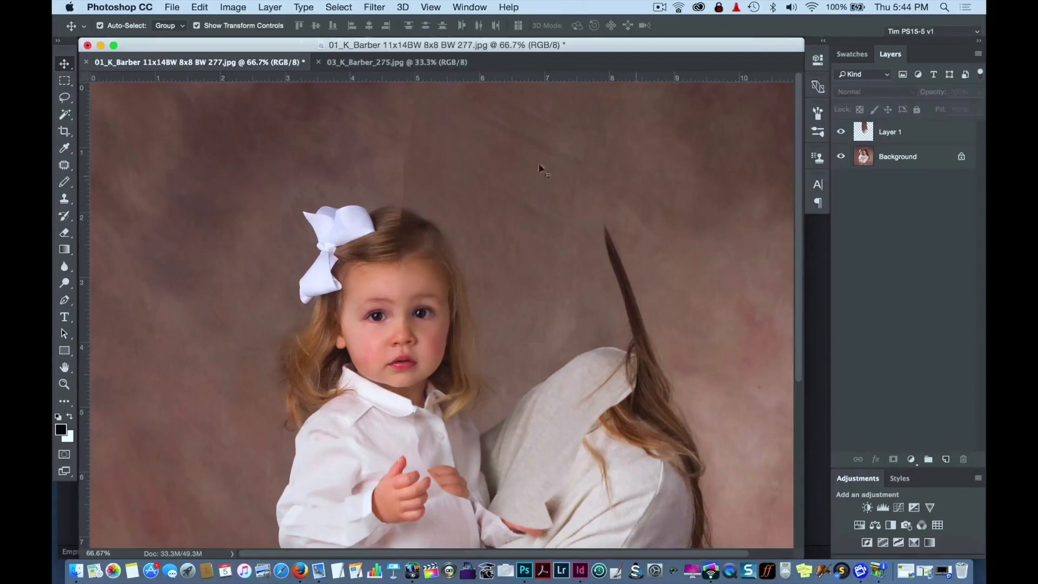
{"action": "left_click", "coordinate": [419, 283], "text": "super"}
{"action": "left_click", "coordinate": [423, 295], "text": "super"}
{"action": "left_click_drag", "start_coordinate": [430, 315], "coordinate": [357, 263]}
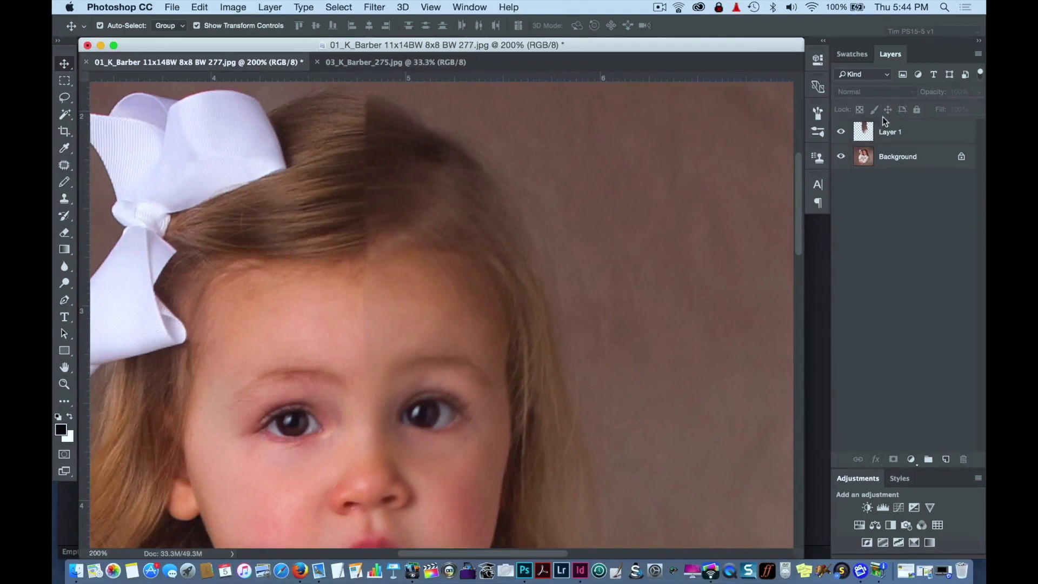
{"action": "left_click", "coordinate": [885, 130]}
{"action": "left_click", "coordinate": [65, 233]}
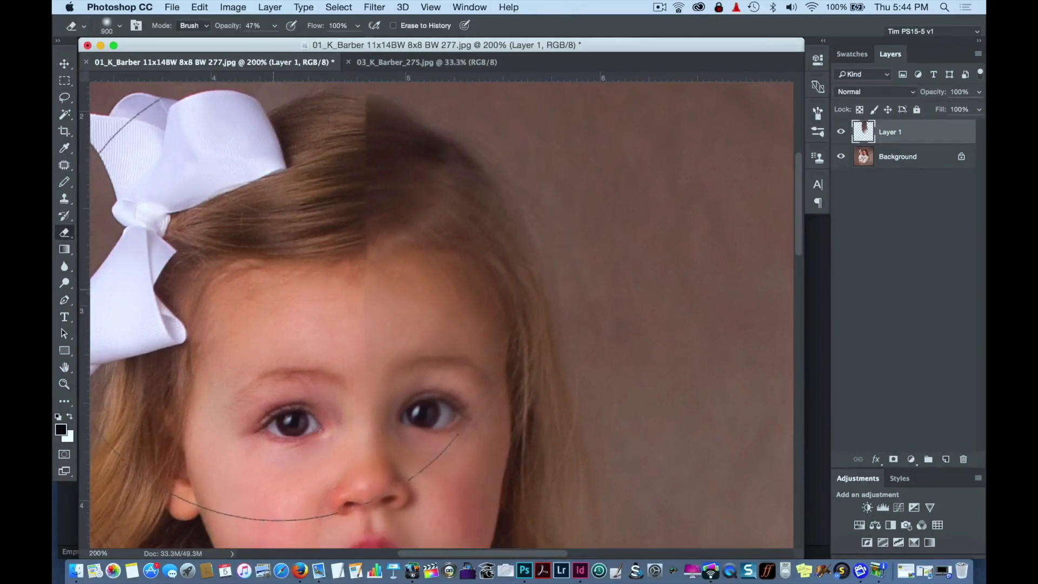
{"action": "key", "text": "bracketleft"}
{"action": "key", "text": "bracketleft"}
{"action": "key", "text": "bracketleft"}
{"action": "key", "text": "bracketleft"}
{"action": "key", "text": "bracketleft"}
{"action": "key", "text": "bracketleft"}
{"action": "key", "text": "bracketleft"}
{"action": "key", "text": "bracketleft"}
{"action": "key", "text": "bracketleft"}
{"action": "key", "text": "bracketleft"}
{"action": "key", "text": "bracketleft"}
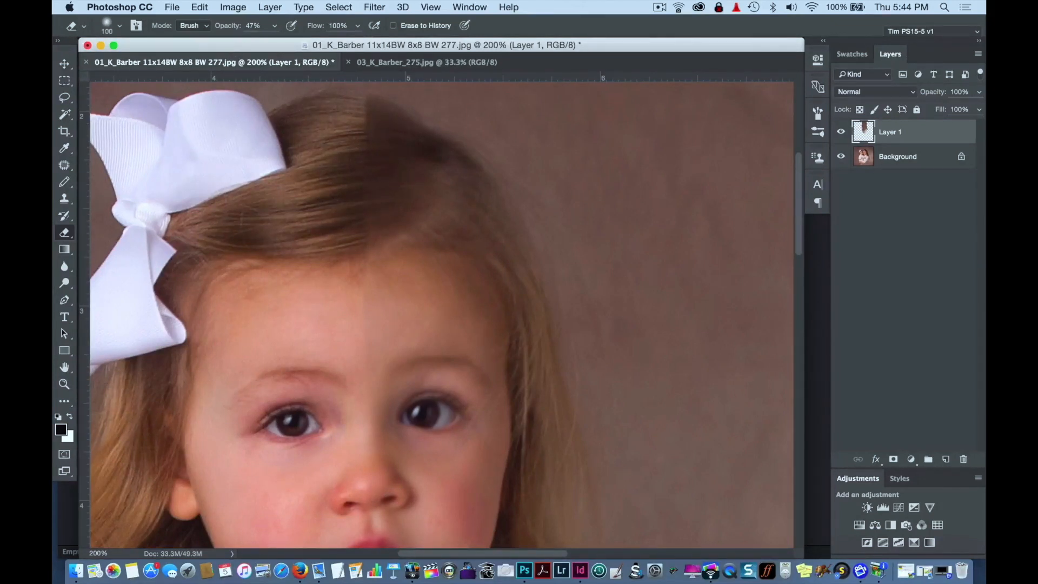
{"action": "left_click", "coordinate": [275, 25]}
{"action": "left_click_drag", "start_coordinate": [277, 43], "coordinate": [311, 45]}
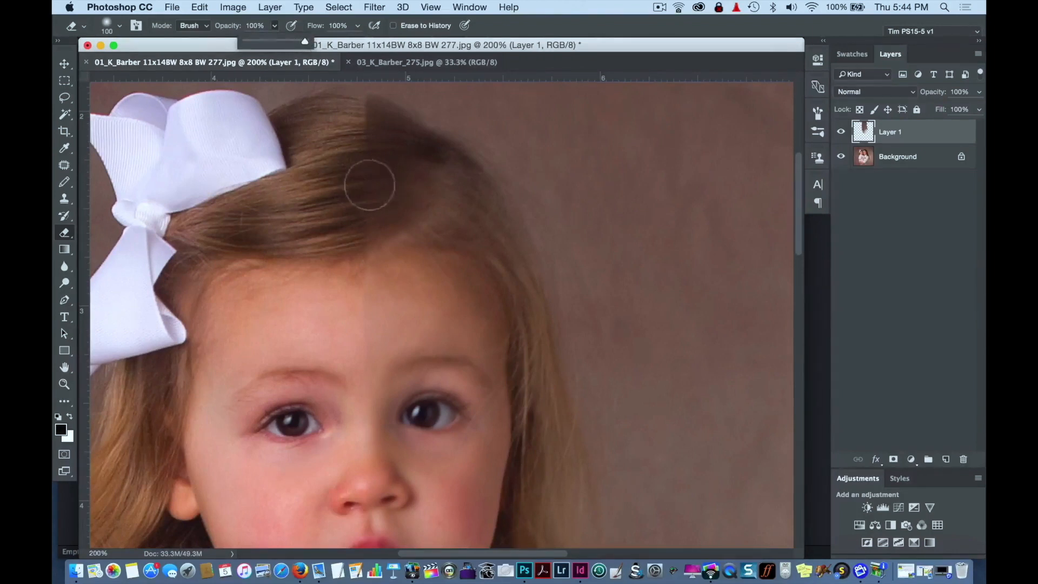
Erase Layer 1's hard vertical edge through the girl's hair, forehead, face and shirt, including the overlapping second hand.
{"action": "left_click", "coordinate": [369, 185]}
{"action": "mouse_move", "coordinate": [365, 164]}
{"action": "left_mouse_down"}
{"action": "mouse_move", "coordinate": [356, 135]}
{"action": "mouse_move", "coordinate": [347, 132]}
{"action": "mouse_move", "coordinate": [369, 168]}
{"action": "mouse_move", "coordinate": [366, 243]}
{"action": "left_mouse_up"}
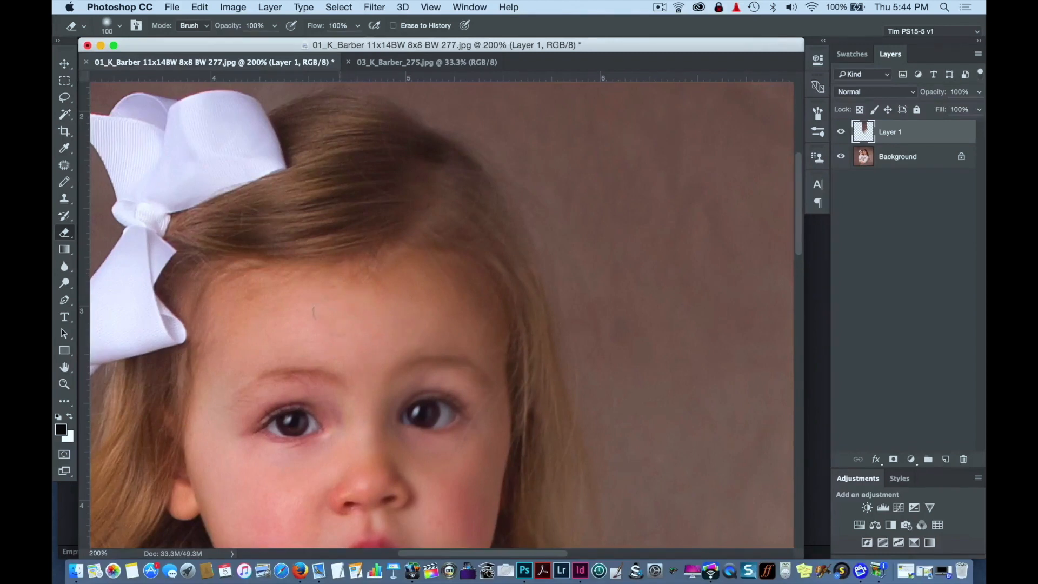
{"action": "scroll", "coordinate": [313, 312], "scroll_direction": "down", "scroll_amount": 10}
{"action": "left_click_drag", "start_coordinate": [316, 173], "coordinate": [381, 222]}
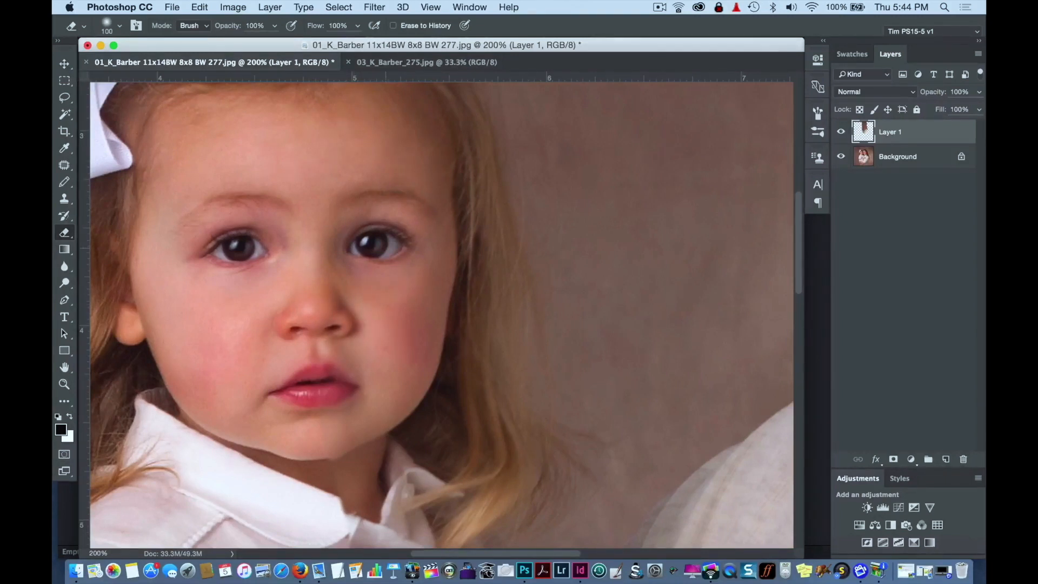
{"action": "scroll", "coordinate": [360, 243], "scroll_direction": "down", "scroll_amount": 5}
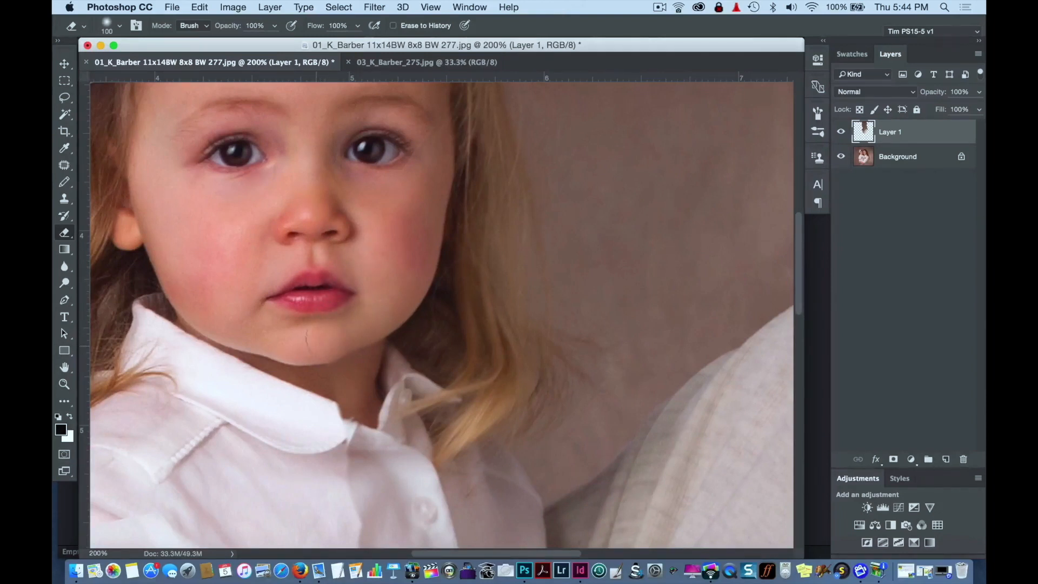
{"action": "left_click", "coordinate": [410, 218], "text": "alt"}
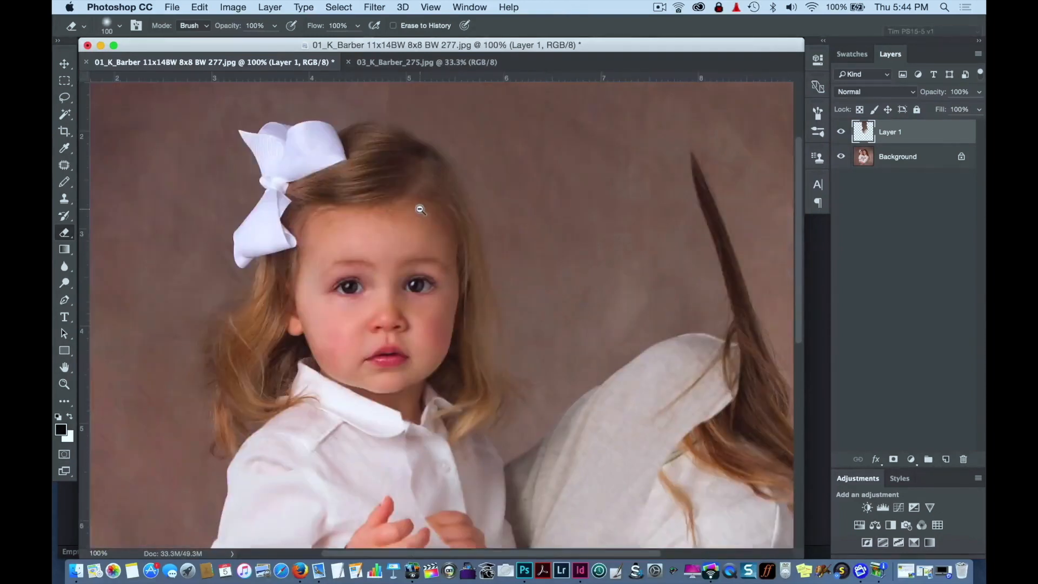
{"action": "mouse_move", "coordinate": [412, 459]}
{"action": "left_mouse_down"}
{"action": "mouse_move", "coordinate": [442, 522]}
{"action": "mouse_move", "coordinate": [497, 538]}
{"action": "left_mouse_up"}
Compare the portrait with Layer 1 hidden and shown to examine how the patch blends with the girl.
{"action": "left_click", "coordinate": [839, 134]}
{"action": "left_click", "coordinate": [842, 134]}
{"action": "left_click", "coordinate": [842, 134]}
{"action": "left_click", "coordinate": [843, 134]}
{"action": "left_click", "coordinate": [841, 133]}
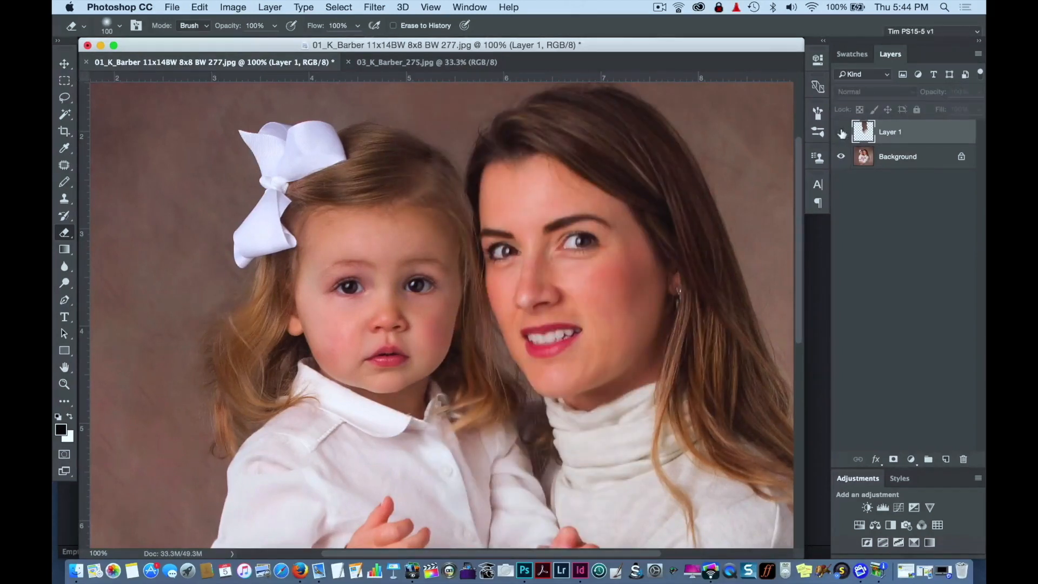
{"action": "left_click", "coordinate": [841, 134]}
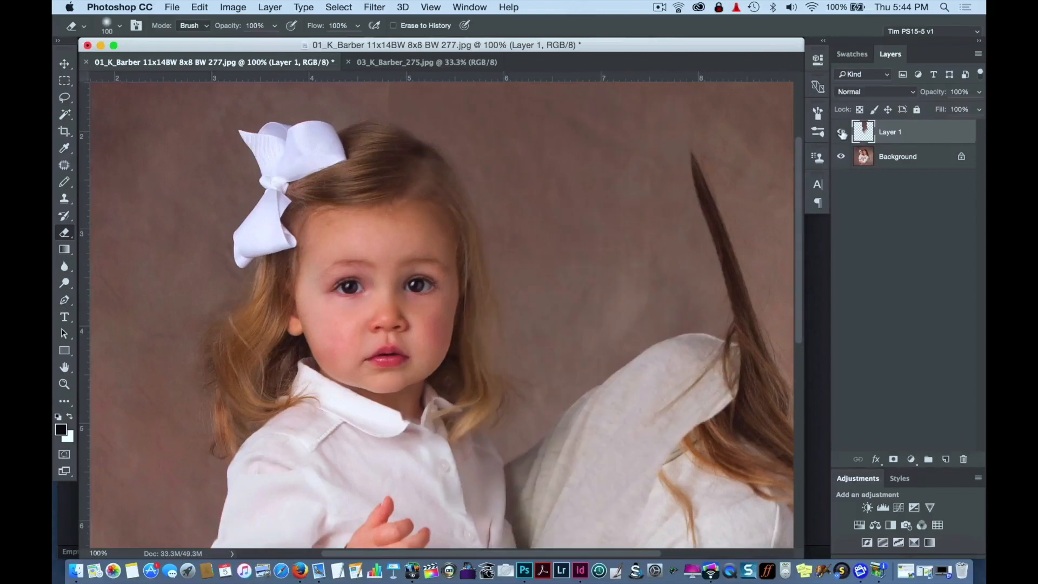
{"action": "left_click", "coordinate": [66, 79]}
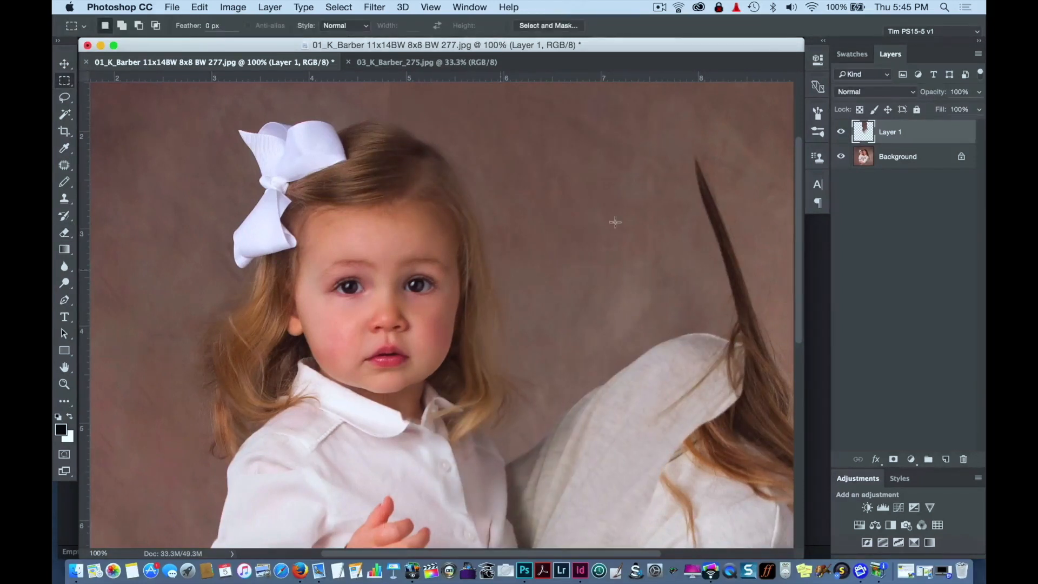
{"action": "left_click", "coordinate": [842, 133]}
{"action": "left_click", "coordinate": [842, 133]}
Erase the mismatched part of Layer 1 around the girl's neck and collar with the Eraser.
{"action": "key", "text": "super+plus"}
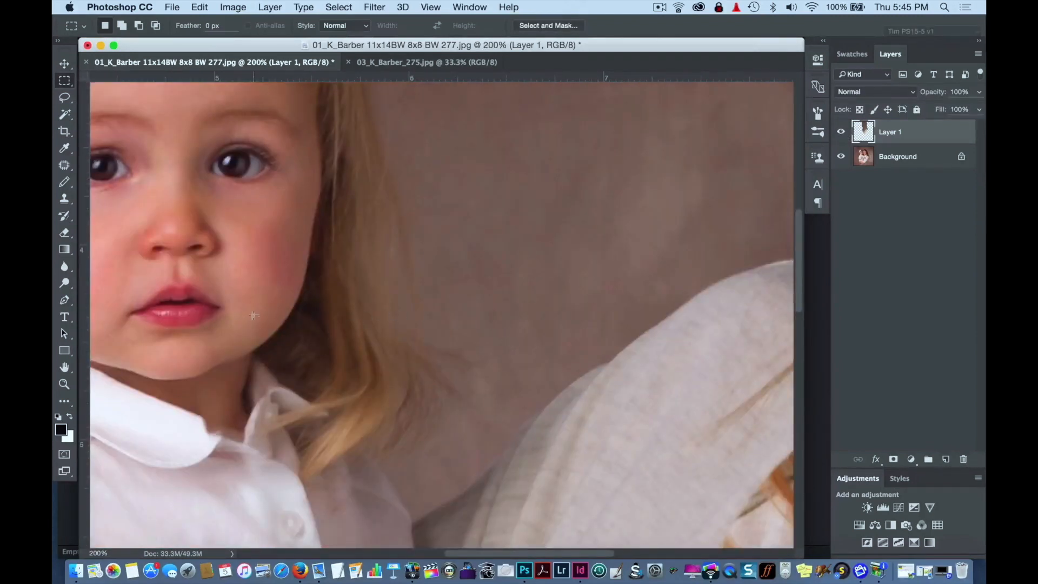
{"action": "left_click", "coordinate": [64, 231]}
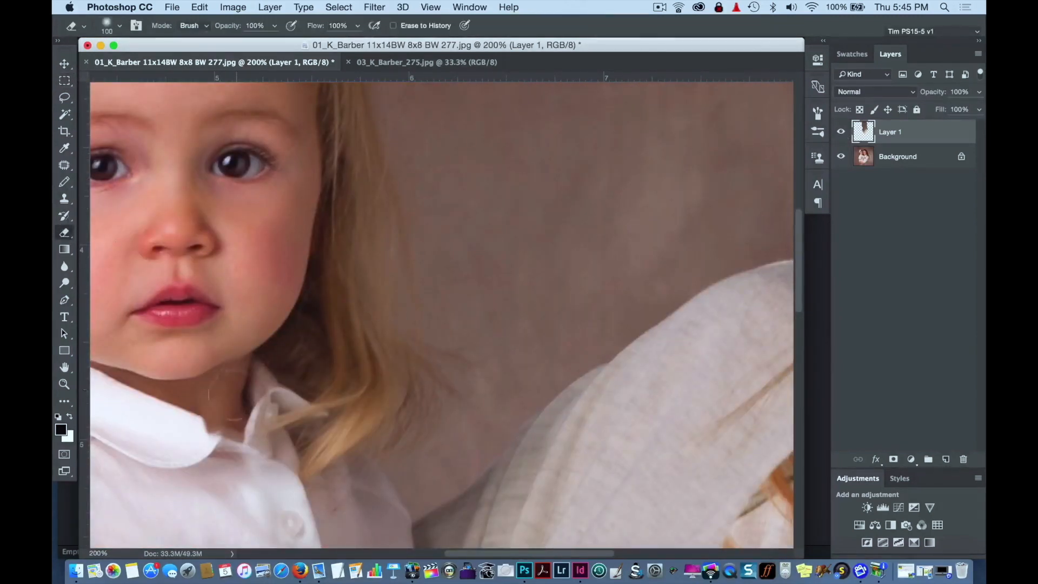
{"action": "mouse_move", "coordinate": [263, 390]}
{"action": "left_mouse_down"}
{"action": "mouse_move", "coordinate": [261, 398]}
{"action": "mouse_move", "coordinate": [262, 377]}
{"action": "mouse_move", "coordinate": [283, 432]}
{"action": "mouse_move", "coordinate": [303, 357]}
{"action": "mouse_move", "coordinate": [283, 459]}
{"action": "mouse_move", "coordinate": [250, 453]}
{"action": "mouse_move", "coordinate": [238, 472]}
{"action": "mouse_move", "coordinate": [235, 458]}
{"action": "left_mouse_up"}
{"action": "key", "text": "super+minus"}
{"action": "key", "text": "super+minus"}
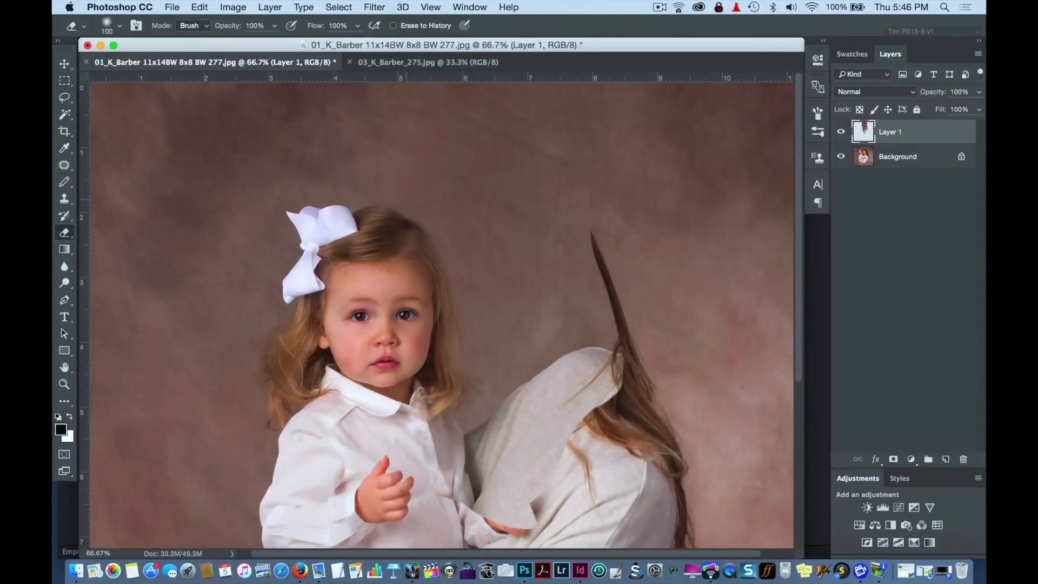
Erase Layer 1 over the girl's cheek, inner hair curls, collar and shirt front to reveal the original portrait.
{"action": "key", "text": "super+plus"}
{"action": "key", "text": "super+plus"}
{"action": "left_click", "coordinate": [841, 132]}
{"action": "left_click", "coordinate": [840, 132]}
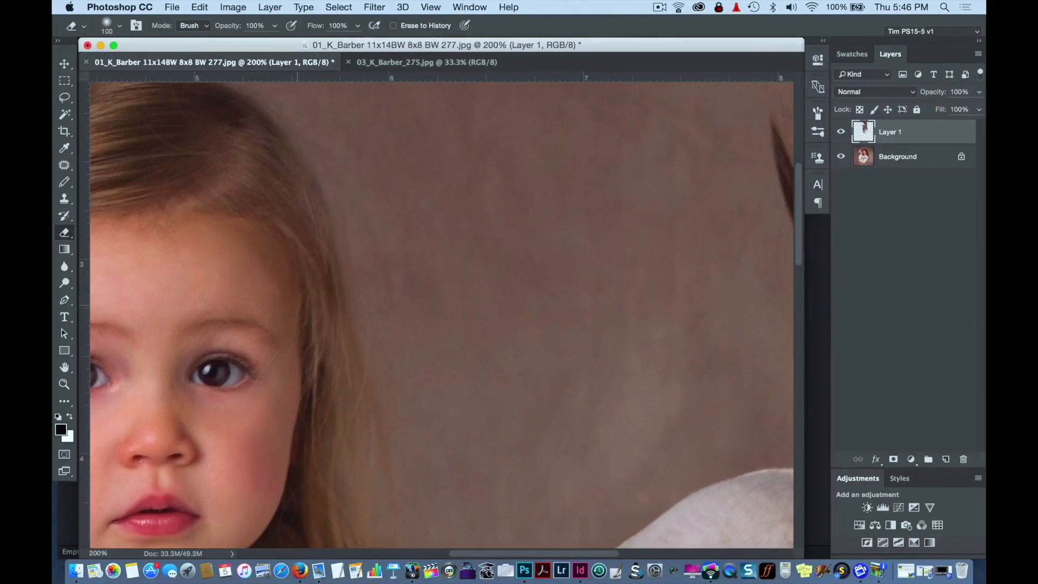
{"action": "left_click_drag", "start_coordinate": [260, 399], "coordinate": [221, 219]}
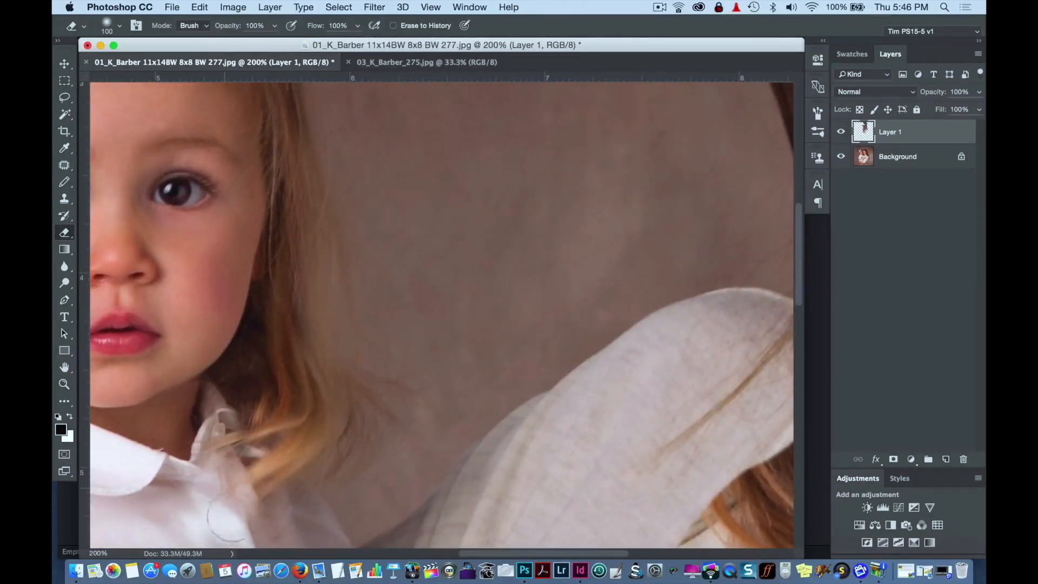
{"action": "left_click_drag", "start_coordinate": [226, 517], "coordinate": [186, 416]}
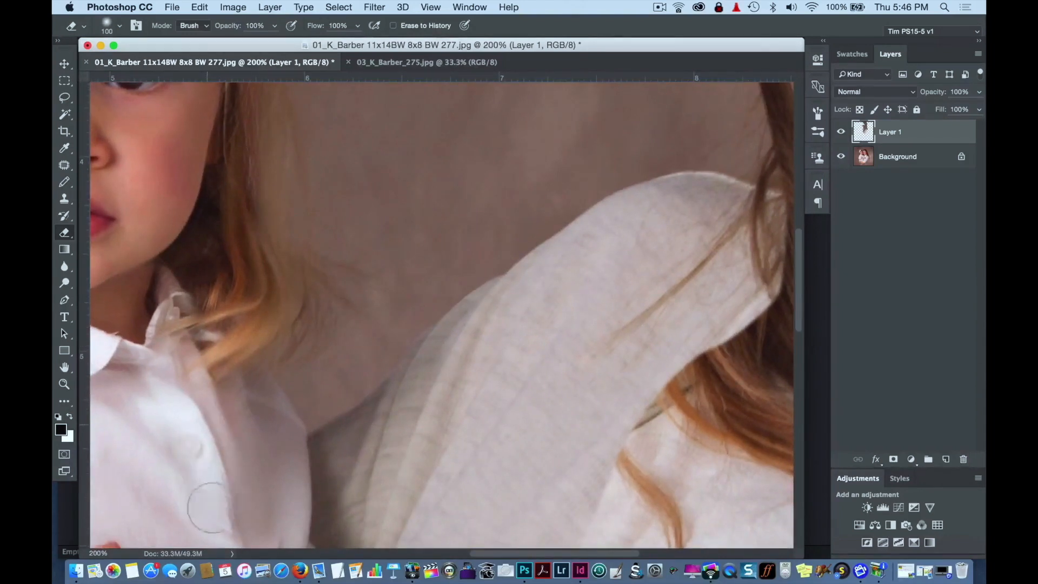
{"action": "left_click", "coordinate": [363, 202], "text": "alt"}
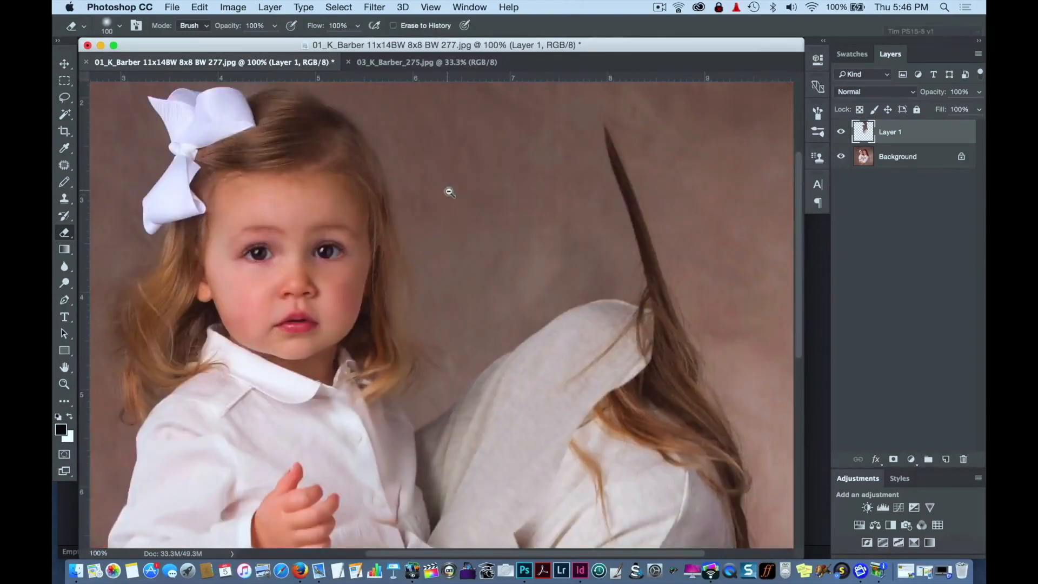
Reduce the Eraser brush to size 45 and erase Layer 1 along the outer edge of the girl's crown.
{"action": "left_click", "coordinate": [839, 133]}
{"action": "left_click", "coordinate": [838, 134]}
{"action": "left_click", "coordinate": [838, 134]}
{"action": "left_click", "coordinate": [837, 136]}
{"action": "left_click", "coordinate": [390, 221], "text": "super"}
{"action": "left_click", "coordinate": [382, 208], "text": "super"}
{"action": "key", "text": "bracketleft"}
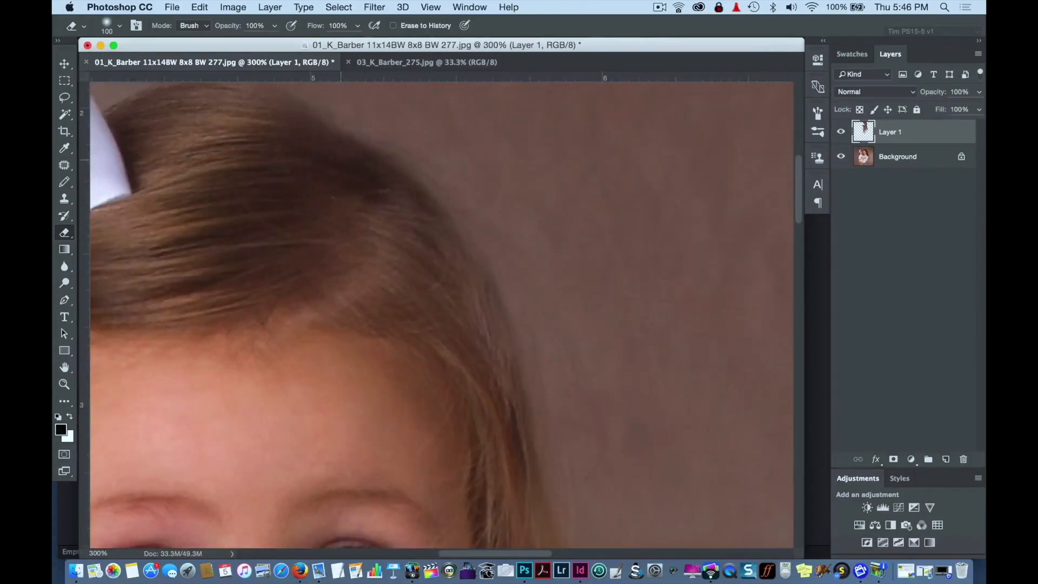
{"action": "key", "text": "bracketleft"}
{"action": "key", "text": "bracketleft"}
{"action": "key", "text": "bracketleft"}
{"action": "key", "text": "bracketleft"}
{"action": "key", "text": "bracketleft"}
{"action": "left_click_drag", "start_coordinate": [477, 275], "coordinate": [473, 290]}
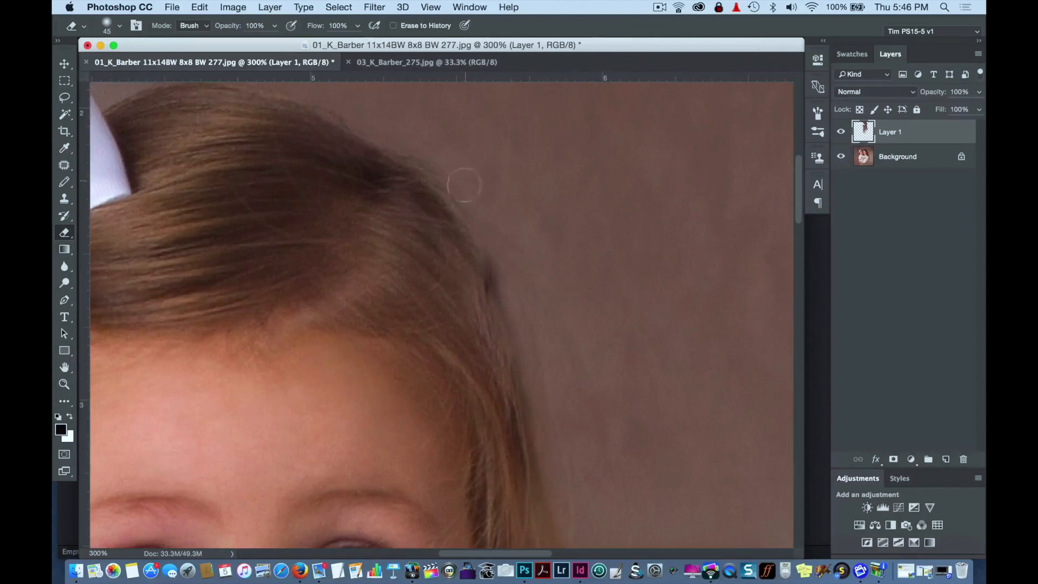
Erase Layer 1 over the girl's long hair between her temple and shoulder, checking against the hidden layer.
{"action": "left_click", "coordinate": [552, 258], "text": "alt"}
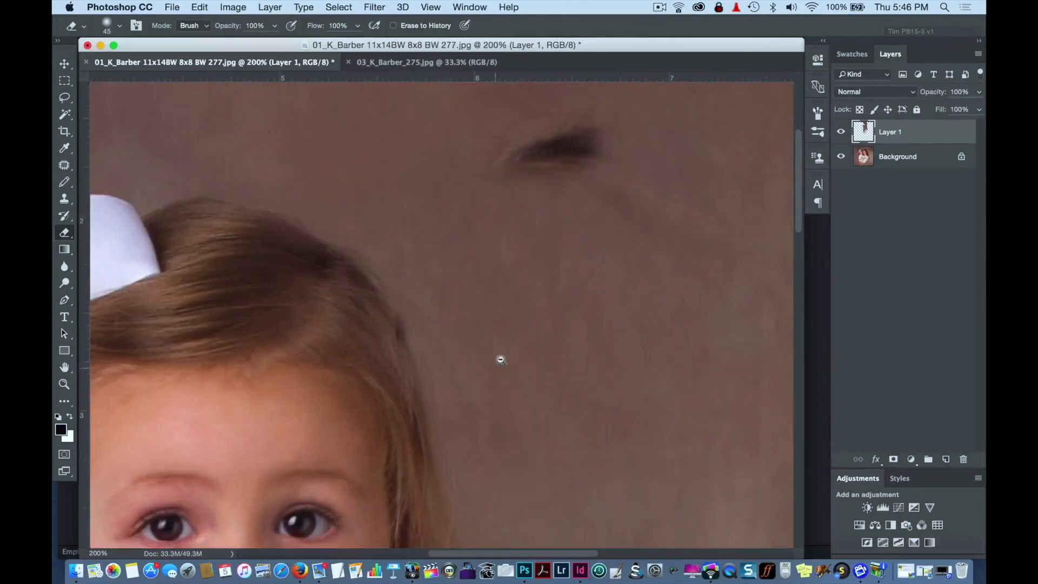
{"action": "left_click", "coordinate": [495, 334], "text": "alt"}
{"action": "left_click", "coordinate": [840, 134]}
{"action": "left_click", "coordinate": [841, 136]}
{"action": "left_click", "coordinate": [839, 135]}
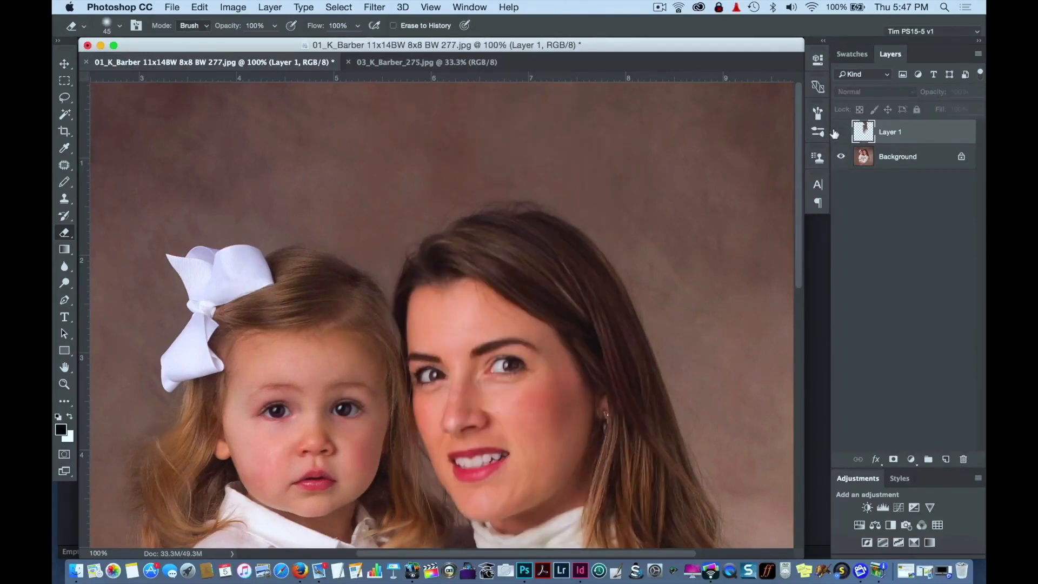
{"action": "left_click", "coordinate": [841, 132]}
{"action": "scroll", "coordinate": [359, 364], "scroll_direction": "down", "scroll_amount": 10}
{"action": "scroll", "coordinate": [359, 364], "scroll_direction": "right", "scroll_amount": 5}
{"action": "mouse_move", "coordinate": [301, 298]}
{"action": "left_mouse_down"}
{"action": "mouse_move", "coordinate": [292, 282]}
{"action": "mouse_move", "coordinate": [314, 333]}
{"action": "left_mouse_up"}
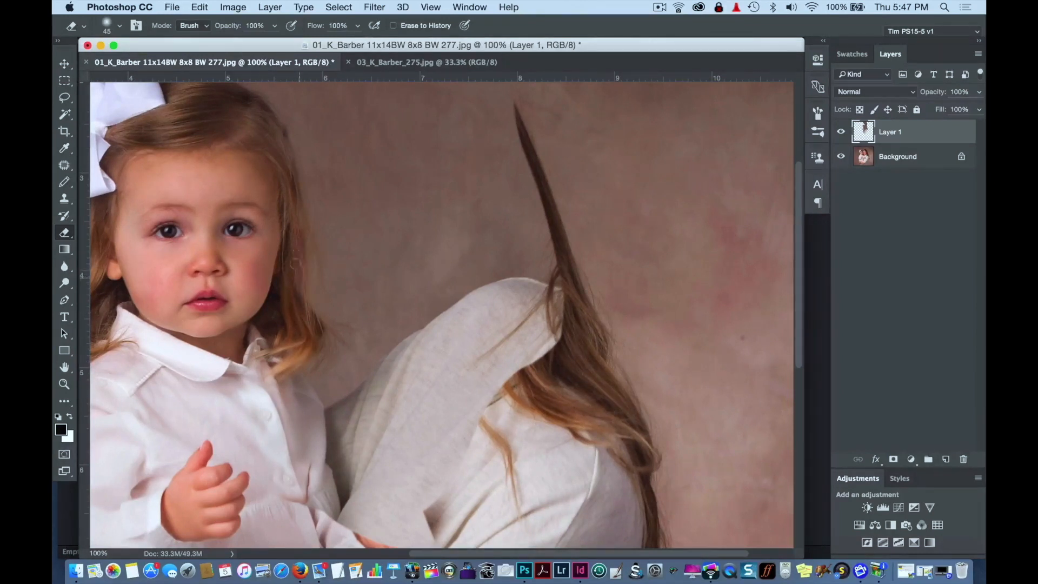
{"action": "left_click_drag", "start_coordinate": [297, 244], "coordinate": [285, 162]}
Compare the whole portrait with Layer 1 hidden and shown, then inspect the leftover hair and shoulder beside the girl.
{"action": "left_click", "coordinate": [339, 204], "text": "alt+super"}
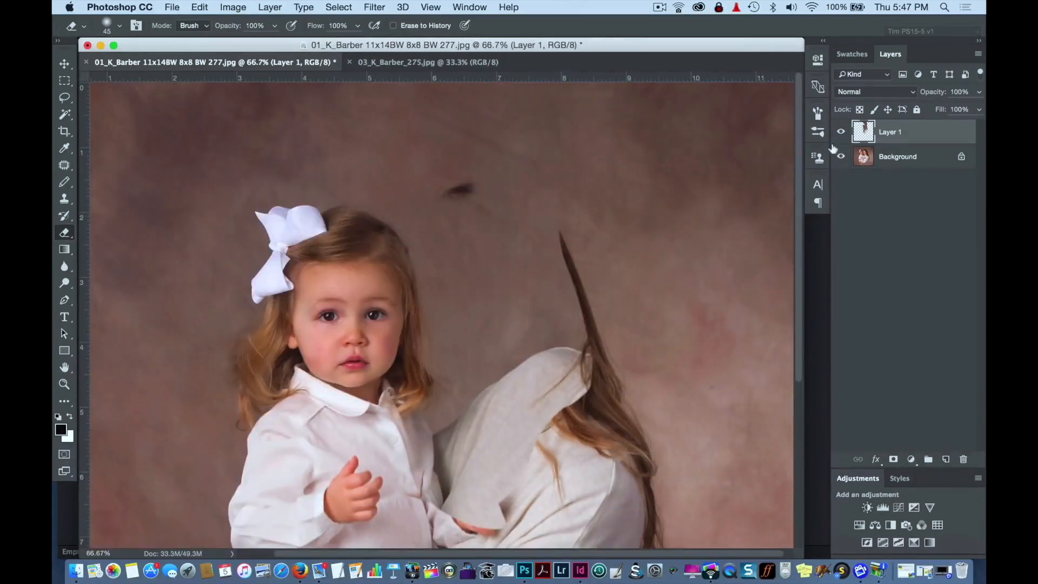
{"action": "left_click", "coordinate": [839, 132]}
{"action": "left_click", "coordinate": [840, 132]}
{"action": "left_click", "coordinate": [839, 132]}
{"action": "left_click", "coordinate": [839, 132]}
{"action": "left_click", "coordinate": [534, 392], "text": "super"}
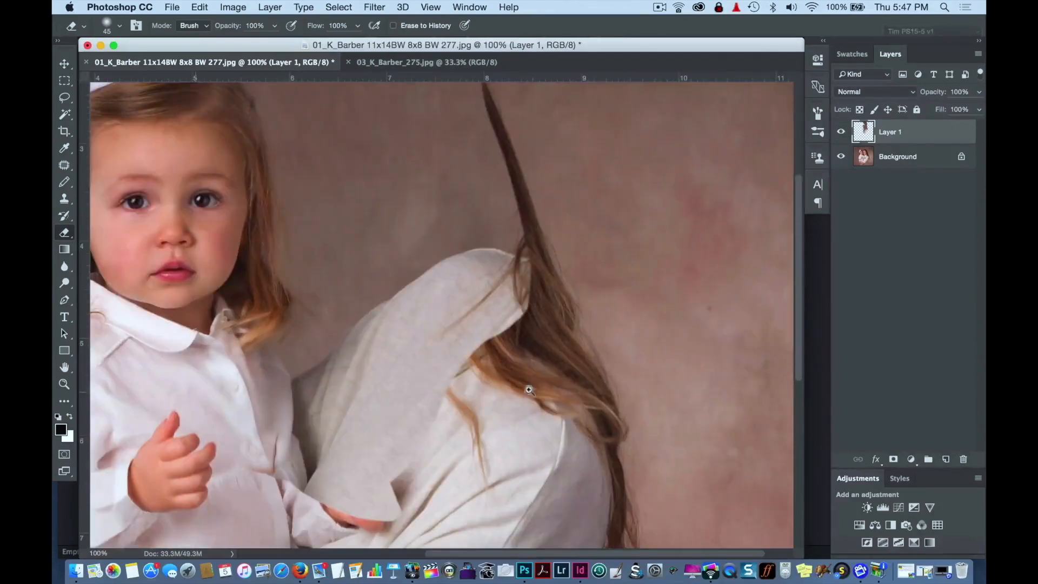
Erase Layer 1 along the outer edge of the girl's shoulder and upper sleeve, comparing with the layer hidden and shown.
{"action": "left_click", "coordinate": [375, 317], "text": "super"}
{"action": "mouse_move", "coordinate": [230, 411]}
{"action": "left_mouse_down"}
{"action": "mouse_move", "coordinate": [242, 391]}
{"action": "mouse_move", "coordinate": [217, 411]}
{"action": "mouse_move", "coordinate": [208, 400]}
{"action": "mouse_move", "coordinate": [227, 373]}
{"action": "mouse_move", "coordinate": [209, 408]}
{"action": "mouse_move", "coordinate": [217, 521]}
{"action": "mouse_move", "coordinate": [243, 437]}
{"action": "mouse_move", "coordinate": [243, 483]}
{"action": "left_mouse_up"}
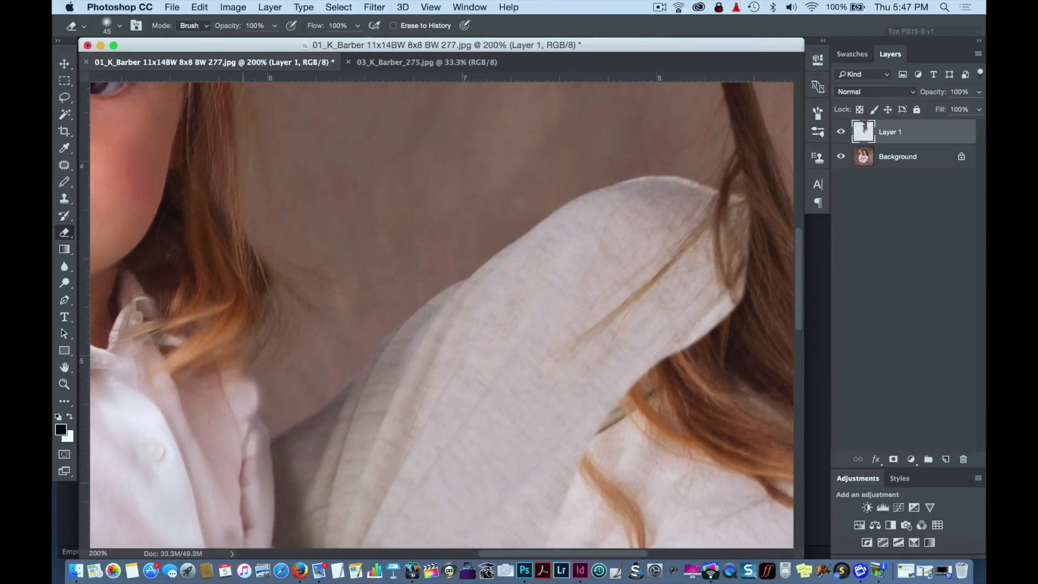
{"action": "mouse_move", "coordinate": [240, 389]}
{"action": "left_mouse_down"}
{"action": "mouse_move", "coordinate": [247, 378]}
{"action": "mouse_move", "coordinate": [252, 485]}
{"action": "left_mouse_up"}
{"action": "left_click", "coordinate": [293, 370], "text": "alt"}
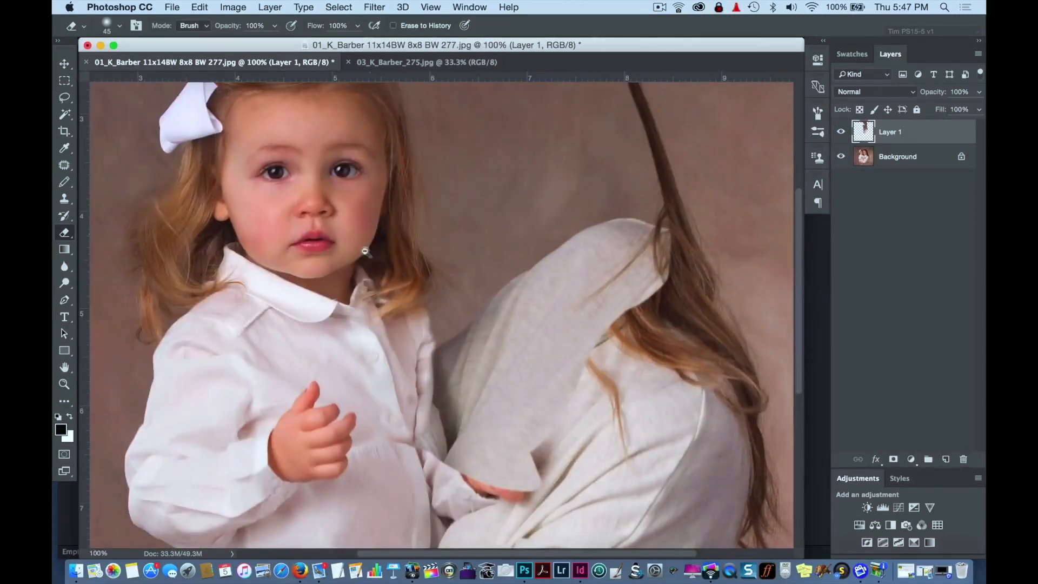
{"action": "left_click_drag", "start_coordinate": [431, 351], "coordinate": [427, 427]}
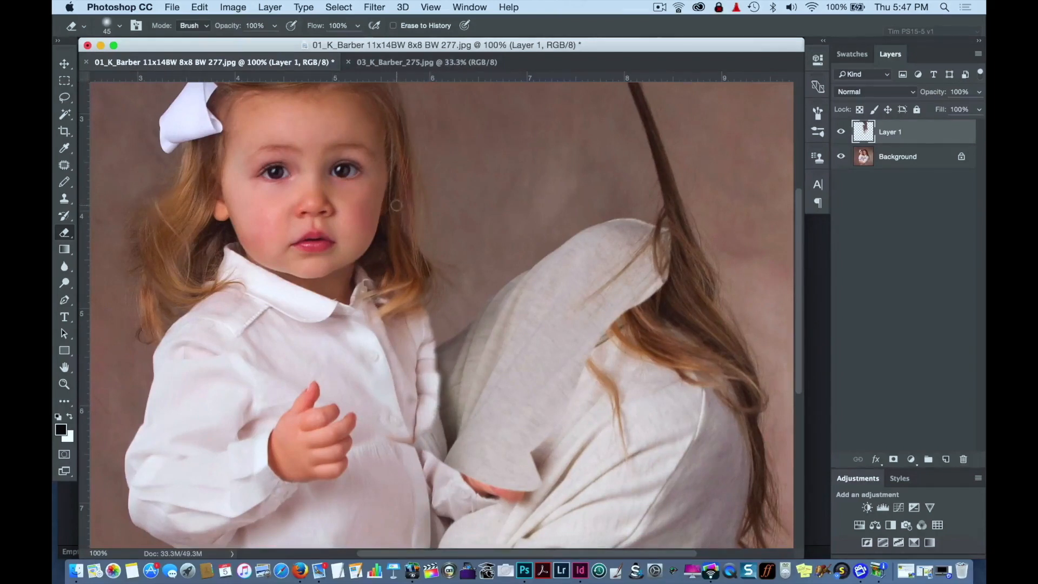
{"action": "left_click", "coordinate": [373, 223], "text": "alt"}
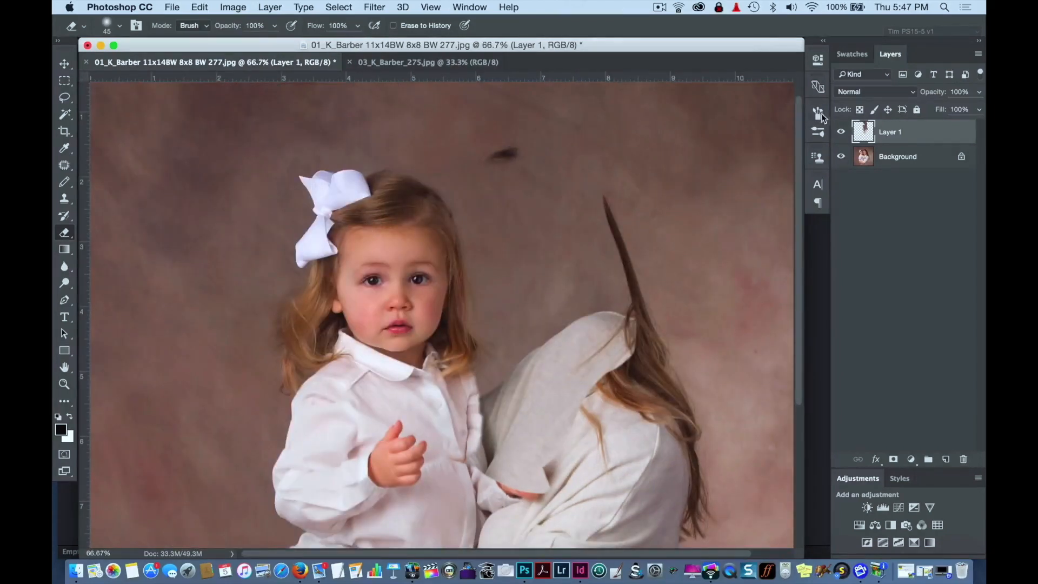
{"action": "left_click", "coordinate": [840, 132]}
{"action": "left_click", "coordinate": [840, 132]}
{"action": "left_click", "coordinate": [839, 132]}
{"action": "left_click", "coordinate": [839, 131]}
Erase Layer 1 along the outer edge of the girl's sleeve toward her cuff, checking against the hidden layer.
{"action": "left_click", "coordinate": [534, 404], "text": "super"}
{"action": "left_click", "coordinate": [499, 394], "text": "super"}
{"action": "mouse_move", "coordinate": [364, 264]}
{"action": "left_mouse_down"}
{"action": "mouse_move", "coordinate": [583, 208]}
{"action": "mouse_move", "coordinate": [300, 266]}
{"action": "mouse_move", "coordinate": [389, 266]}
{"action": "left_mouse_up"}
{"action": "mouse_move", "coordinate": [401, 309]}
{"action": "left_mouse_down"}
{"action": "mouse_move", "coordinate": [390, 343]}
{"action": "mouse_move", "coordinate": [396, 215]}
{"action": "mouse_move", "coordinate": [375, 138]}
{"action": "mouse_move", "coordinate": [404, 326]}
{"action": "mouse_move", "coordinate": [415, 294]}
{"action": "mouse_move", "coordinate": [413, 329]}
{"action": "mouse_move", "coordinate": [401, 226]}
{"action": "mouse_move", "coordinate": [413, 248]}
{"action": "mouse_move", "coordinate": [421, 239]}
{"action": "mouse_move", "coordinate": [416, 323]}
{"action": "left_mouse_up"}
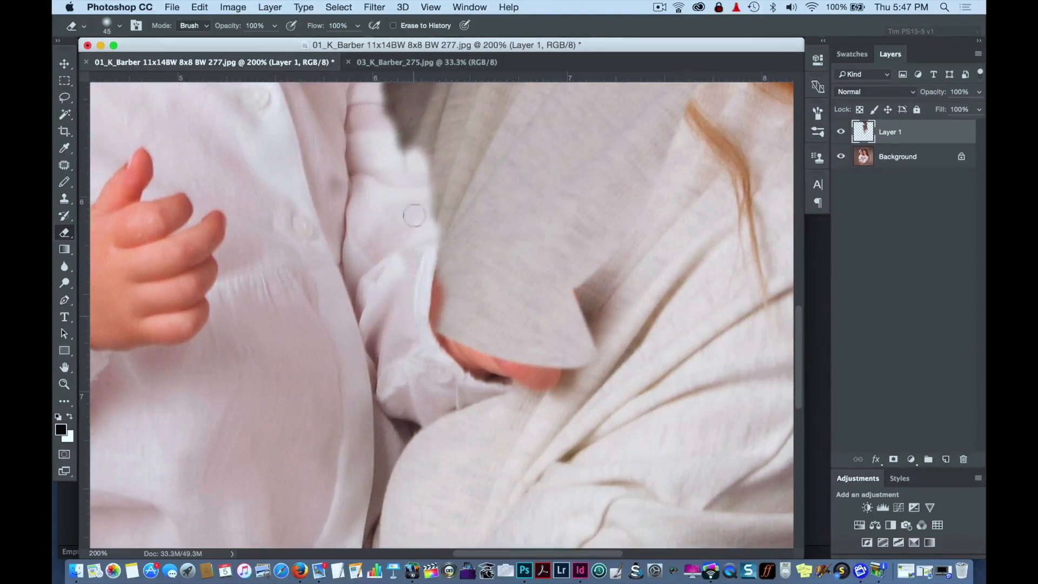
{"action": "scroll", "coordinate": [367, 302], "scroll_direction": "up", "scroll_amount": 5}
{"action": "mouse_move", "coordinate": [374, 326]}
{"action": "left_mouse_down"}
{"action": "mouse_move", "coordinate": [389, 308]}
{"action": "mouse_move", "coordinate": [367, 198]}
{"action": "left_mouse_up"}
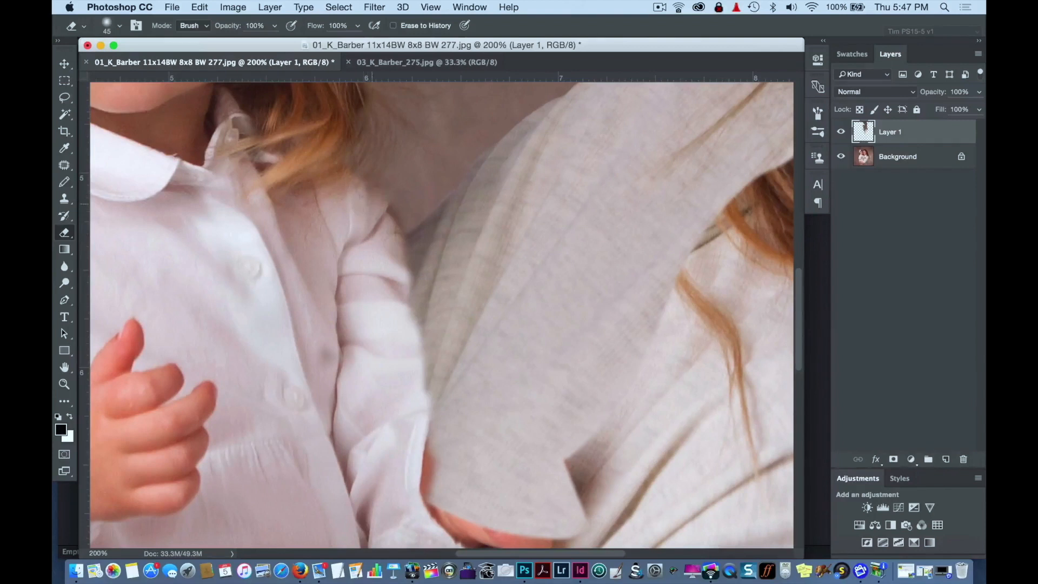
{"action": "left_click", "coordinate": [370, 243], "text": "alt"}
{"action": "left_click", "coordinate": [358, 247], "text": "alt"}
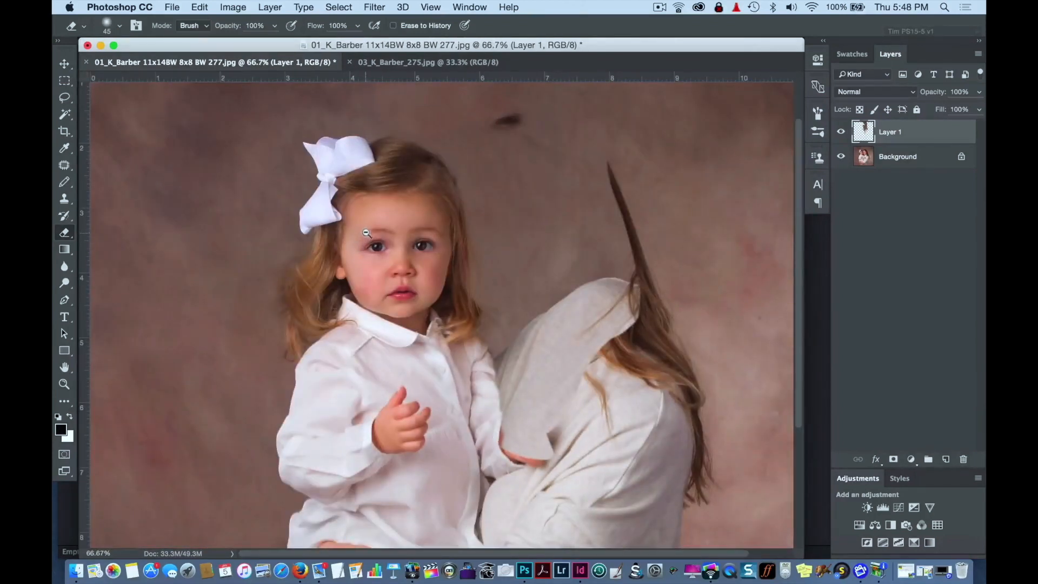
{"action": "left_click", "coordinate": [840, 132]}
{"action": "left_click", "coordinate": [840, 132]}
Check the girl's shirt front and sleeve, and flatten the image into a single background layer.
{"action": "left_click", "coordinate": [443, 408], "text": "super"}
{"action": "left_click", "coordinate": [450, 380], "text": "super"}
{"action": "mouse_move", "coordinate": [415, 193]}
{"action": "left_mouse_down"}
{"action": "mouse_move", "coordinate": [378, 362]}
{"action": "mouse_move", "coordinate": [354, 406]}
{"action": "left_mouse_up"}
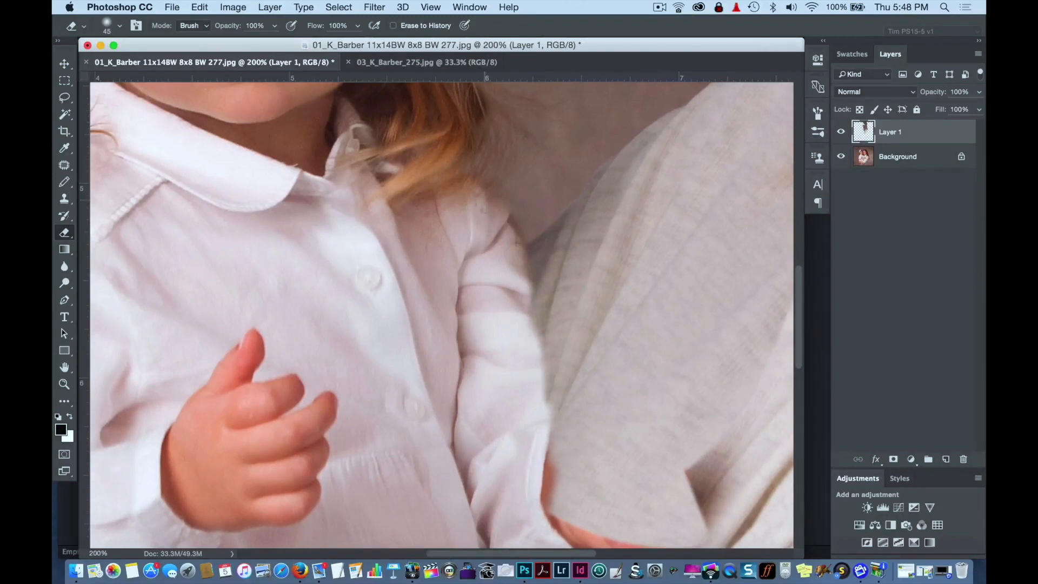
{"action": "left_click", "coordinate": [482, 236], "text": "alt+super"}
{"action": "left_click", "coordinate": [461, 250], "text": "alt+super"}
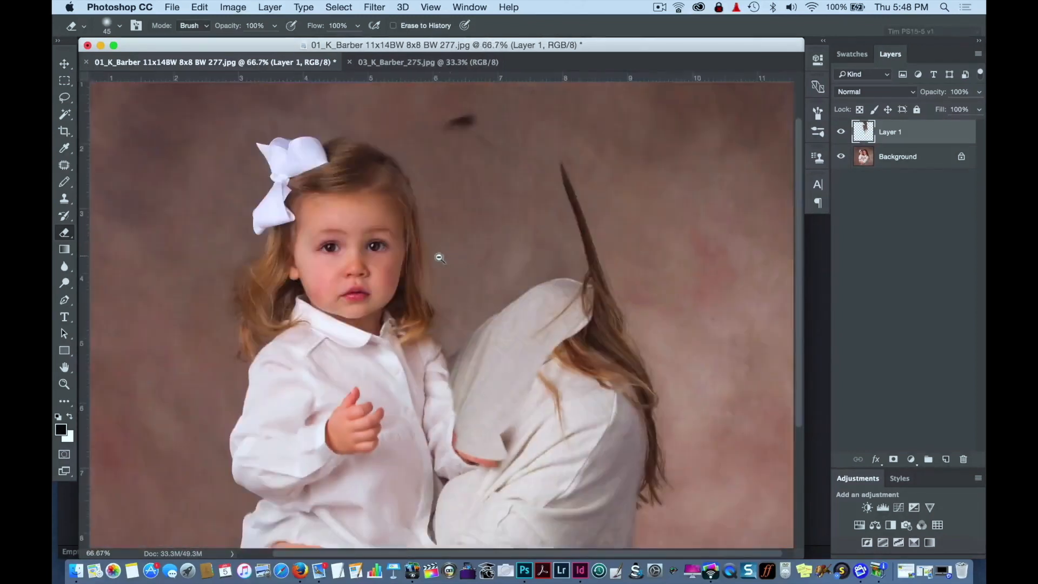
{"action": "left_click", "coordinate": [441, 259], "text": "alt+super"}
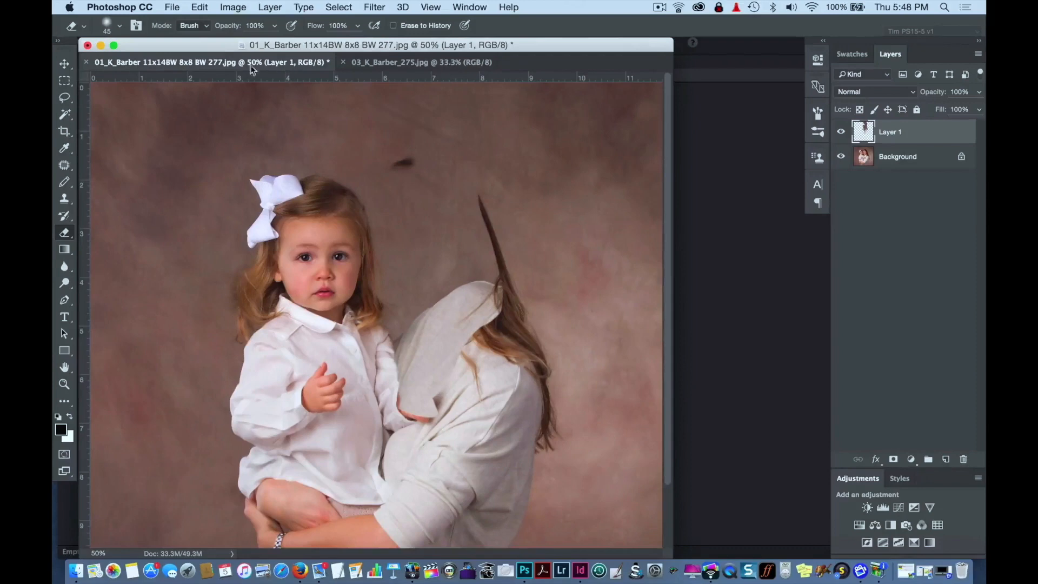
{"action": "left_click", "coordinate": [270, 7]}
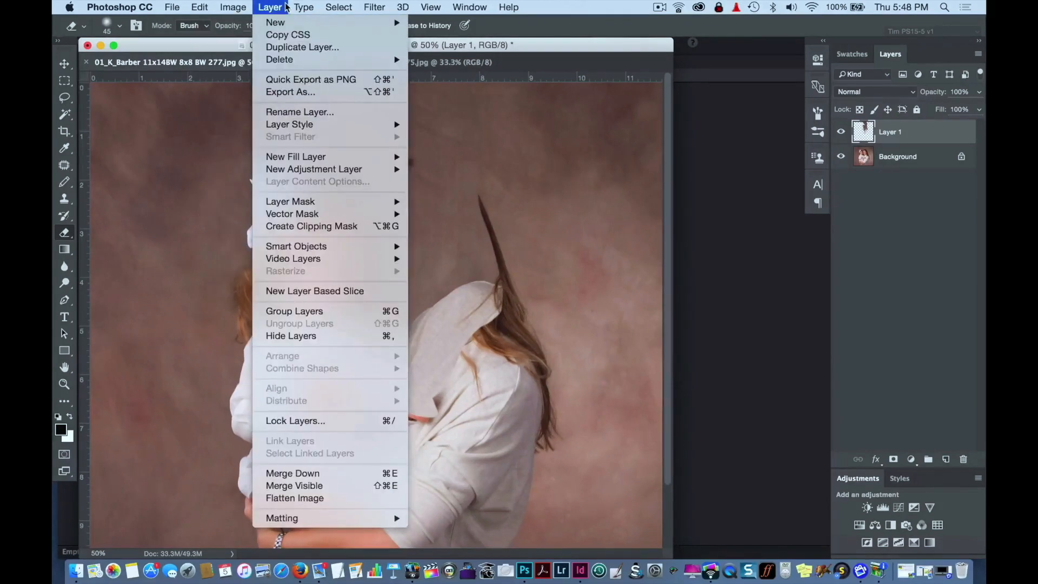
{"action": "left_click", "coordinate": [328, 498]}
Clone backdrop over the dark leftover spot above the girl's head with the Clone Stamp.
{"action": "left_click", "coordinate": [348, 238], "text": "super"}
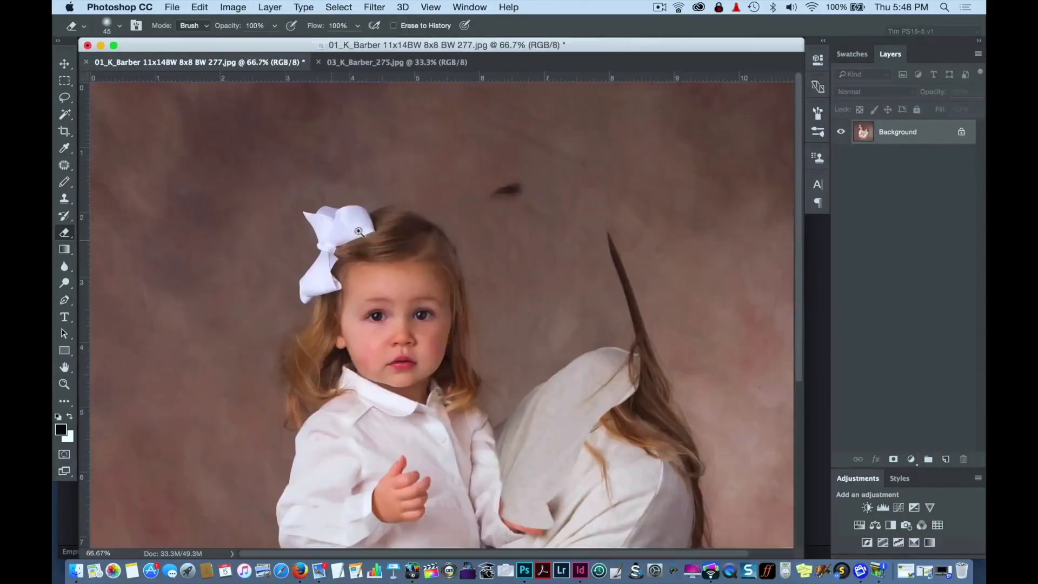
{"action": "left_click", "coordinate": [453, 227], "text": "super"}
{"action": "left_click", "coordinate": [64, 198]}
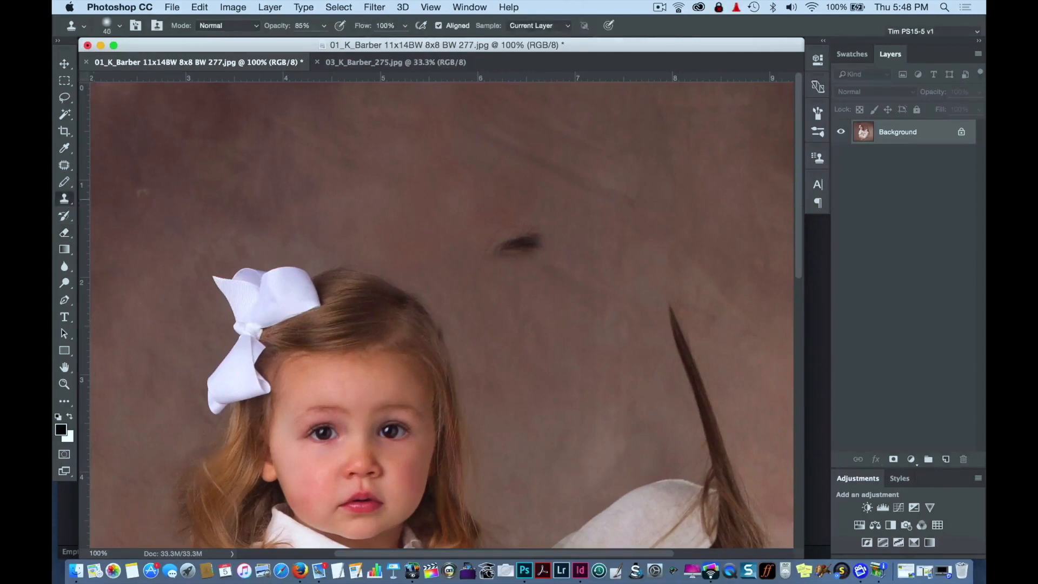
{"action": "mouse_move", "coordinate": [505, 246]}
{"action": "left_mouse_down"}
{"action": "mouse_move", "coordinate": [526, 237]}
{"action": "mouse_move", "coordinate": [520, 245]}
{"action": "left_mouse_up"}
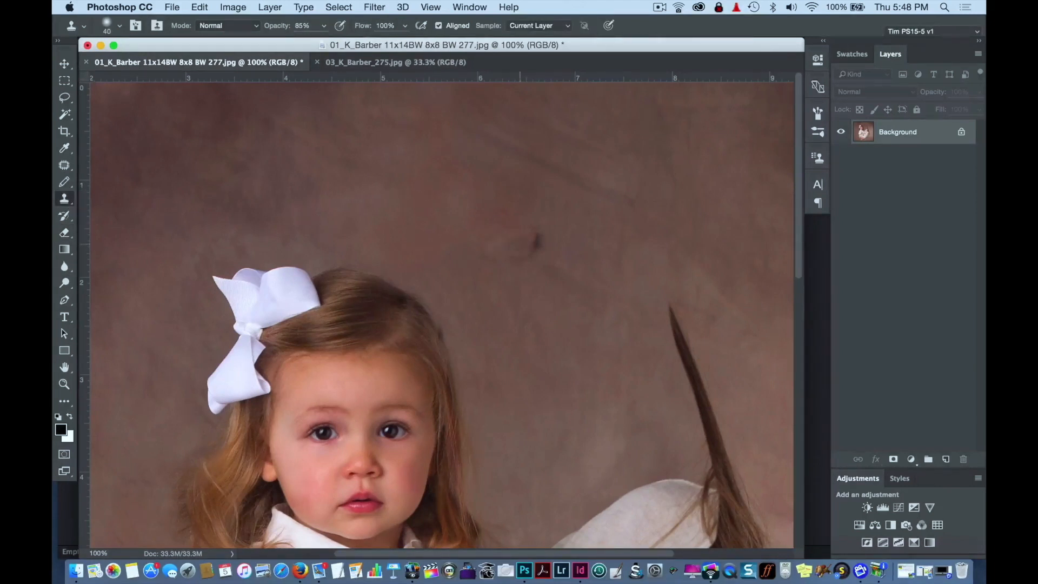
Clean up the outer edge of the girl's shoulder and sleeve with the Clone Stamp.
{"action": "left_click_drag", "start_coordinate": [516, 332], "coordinate": [419, 158]}
{"action": "left_click", "coordinate": [373, 286], "text": "super"}
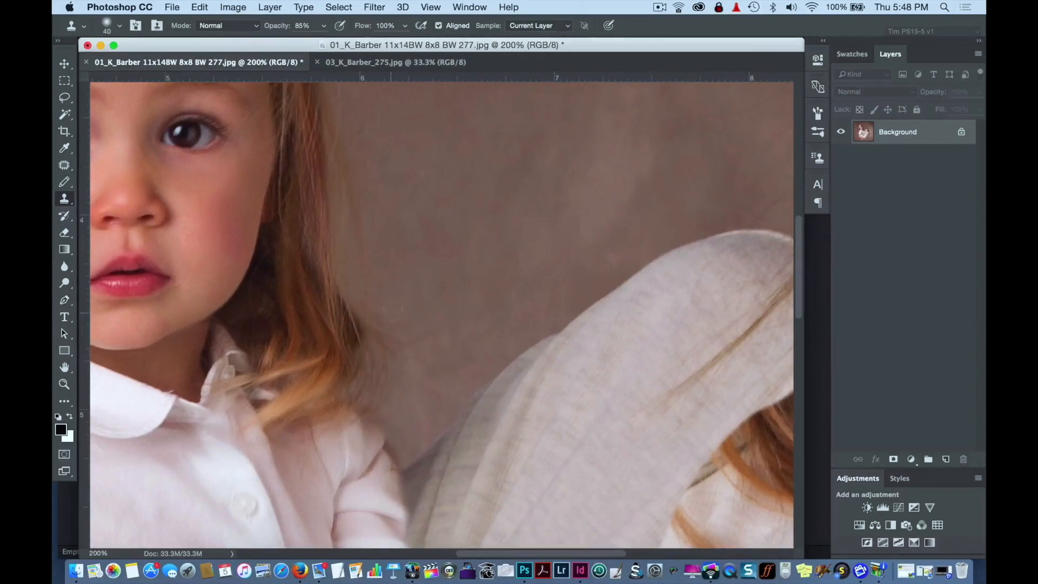
{"action": "left_click", "coordinate": [377, 246], "text": "alt"}
{"action": "left_click_drag", "start_coordinate": [456, 362], "coordinate": [318, 195]}
{"action": "left_click", "coordinate": [307, 282], "text": "super"}
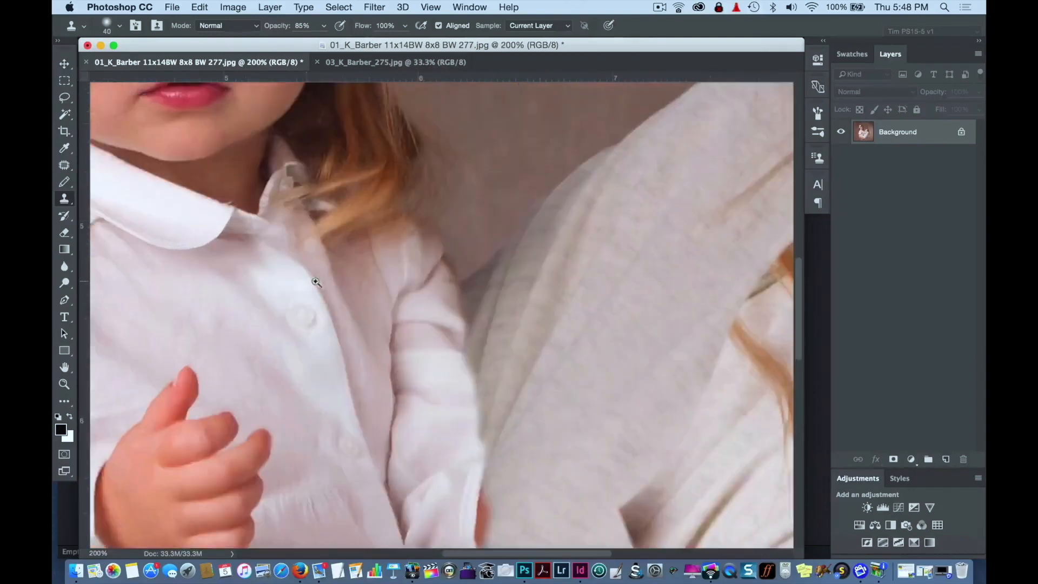
{"action": "left_click", "coordinate": [342, 295], "text": "super"}
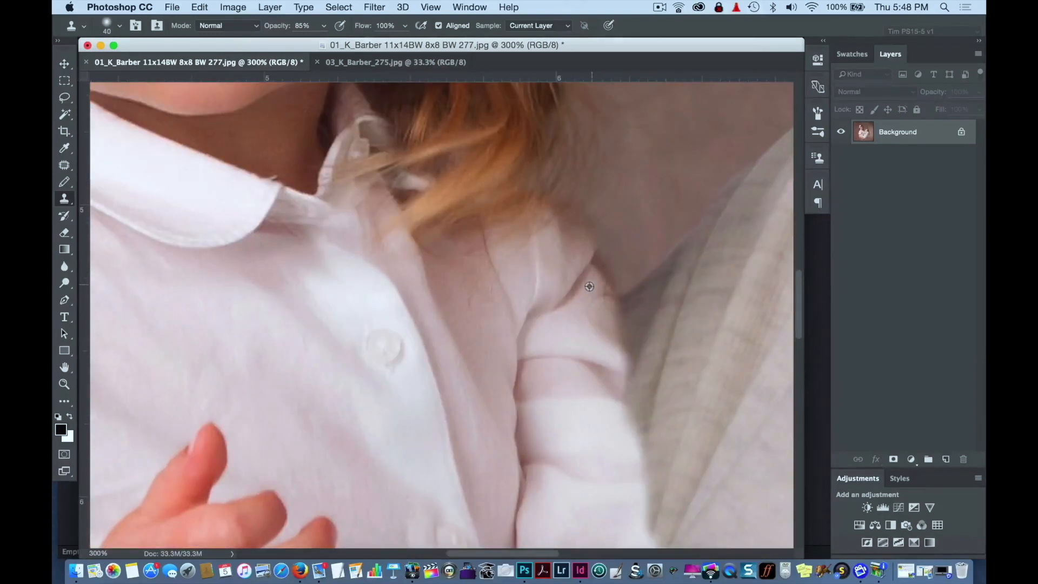
{"action": "mouse_move", "coordinate": [590, 282]}
{"action": "left_mouse_down"}
{"action": "mouse_move", "coordinate": [611, 308]}
{"action": "mouse_move", "coordinate": [608, 339]}
{"action": "left_mouse_up"}
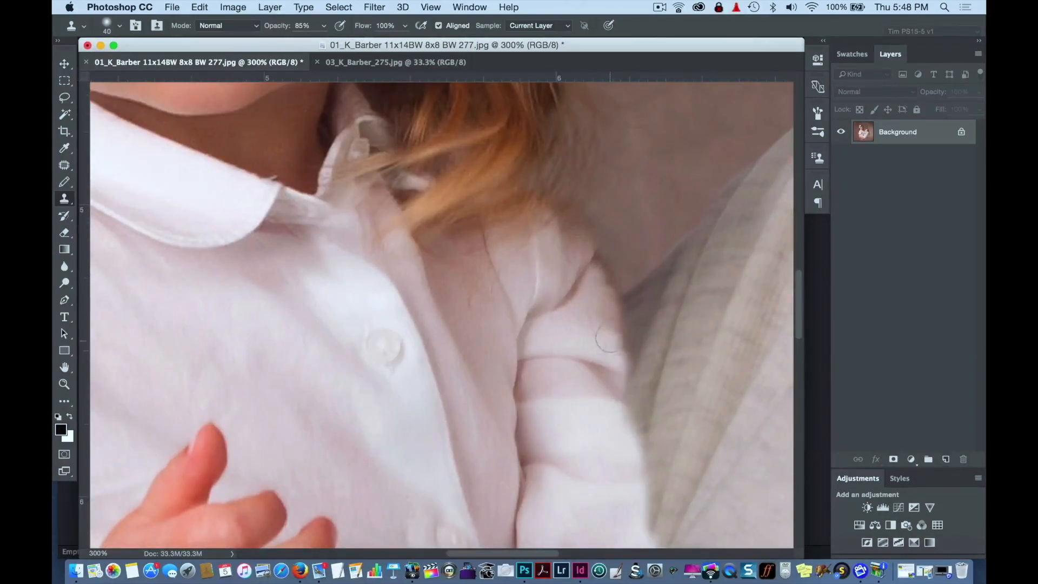
{"action": "left_click_drag", "start_coordinate": [575, 240], "coordinate": [555, 213]}
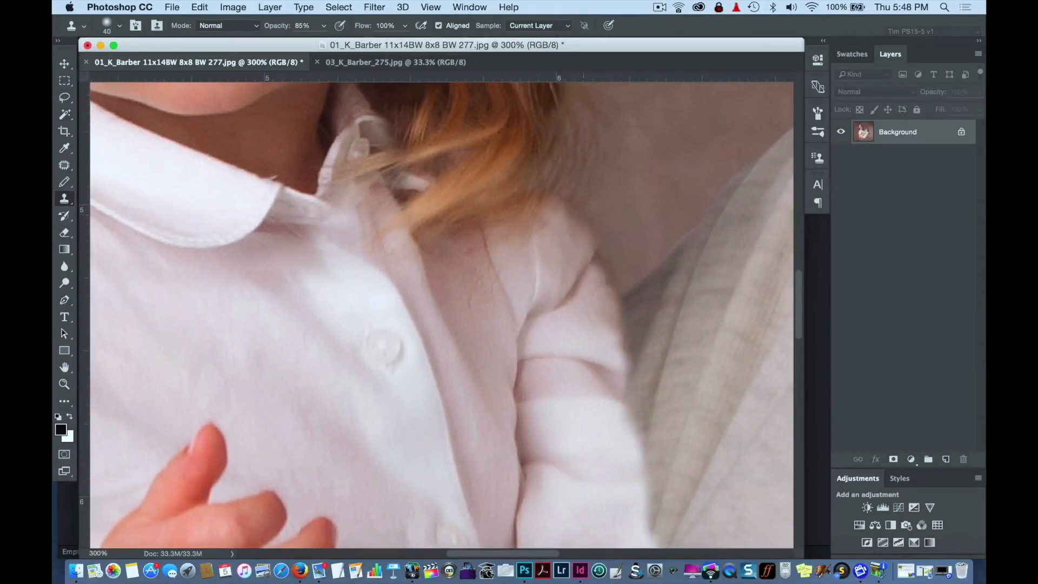
{"action": "left_click_drag", "start_coordinate": [562, 345], "coordinate": [389, 192]}
{"action": "mouse_move", "coordinate": [444, 262]}
{"action": "left_mouse_down"}
{"action": "mouse_move", "coordinate": [462, 380]}
{"action": "mouse_move", "coordinate": [479, 412]}
{"action": "left_mouse_up"}
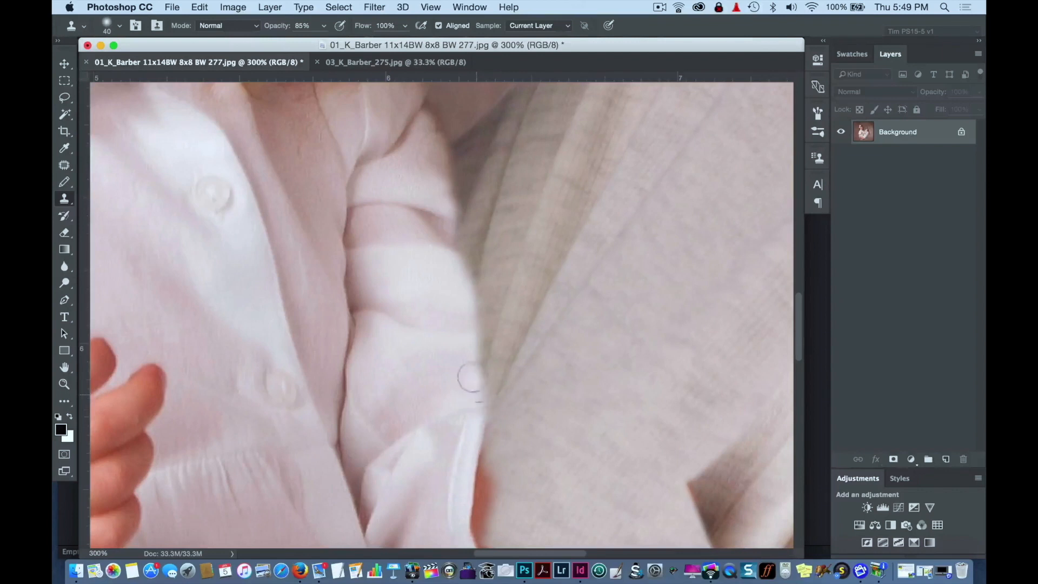
Clone sampled backdrop over the edge of the woman's pale shirt beside the girl's shoulder and upper sleeve.
{"action": "left_click", "coordinate": [459, 281], "text": "alt"}
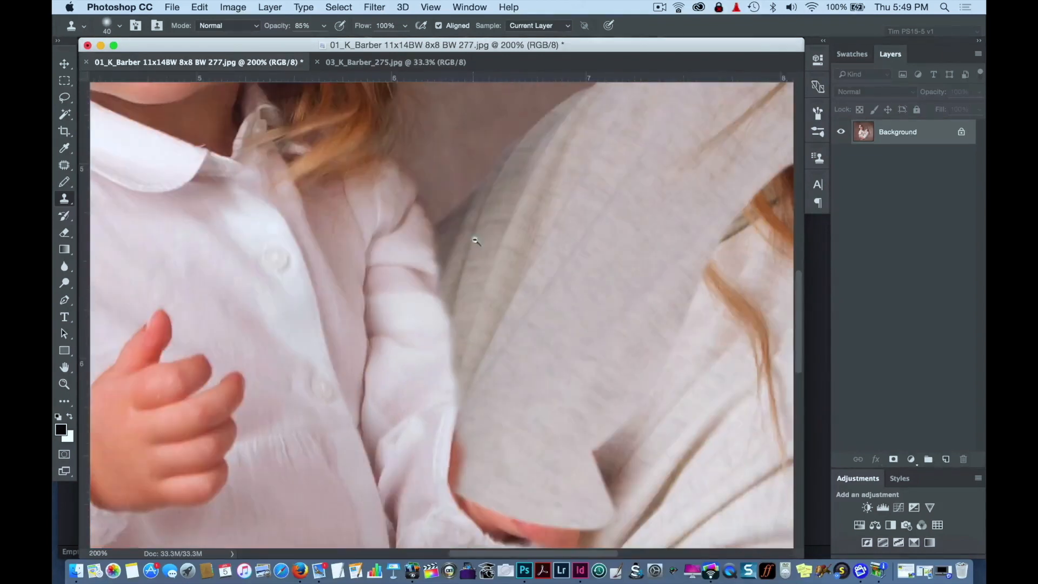
{"action": "left_click", "coordinate": [463, 117], "text": "alt"}
{"action": "mouse_move", "coordinate": [457, 212]}
{"action": "left_mouse_down"}
{"action": "mouse_move", "coordinate": [481, 229]}
{"action": "mouse_move", "coordinate": [489, 197]}
{"action": "mouse_move", "coordinate": [517, 185]}
{"action": "left_mouse_up"}
{"action": "left_click", "coordinate": [485, 171], "text": "alt"}
{"action": "left_click", "coordinate": [458, 198], "text": "alt"}
{"action": "mouse_move", "coordinate": [458, 244]}
{"action": "left_mouse_down"}
{"action": "mouse_move", "coordinate": [470, 258]}
{"action": "mouse_move", "coordinate": [455, 277]}
{"action": "mouse_move", "coordinate": [513, 215]}
{"action": "left_mouse_up"}
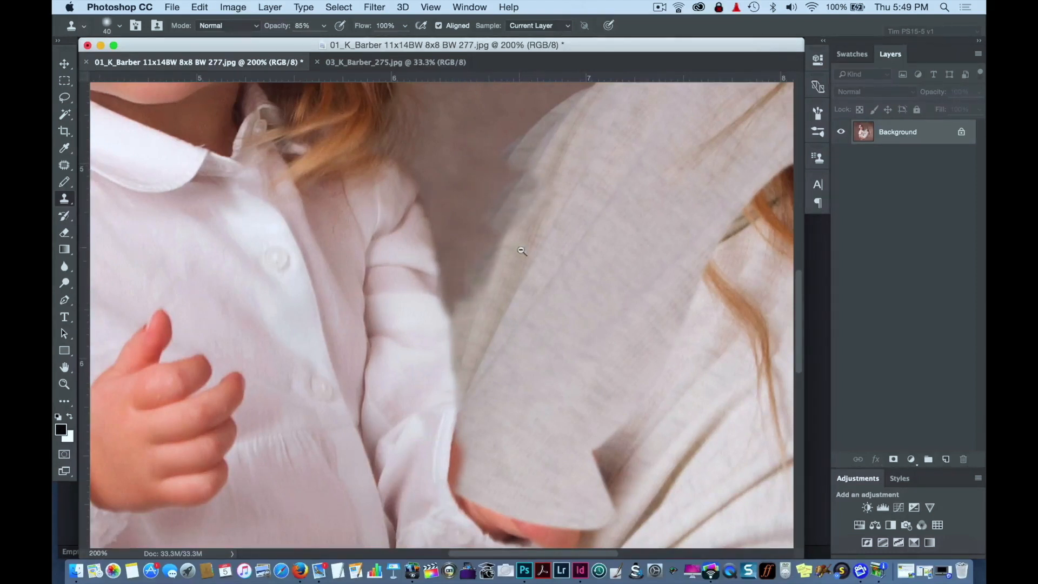
Clone backdrop over most of the woman's shirt remnant between the girl's sleeve and the woman's hair.
{"action": "left_click", "coordinate": [522, 251], "text": "alt"}
{"action": "left_click", "coordinate": [512, 303], "text": "alt"}
{"action": "mouse_move", "coordinate": [476, 274]}
{"action": "left_mouse_down"}
{"action": "mouse_move", "coordinate": [490, 280]}
{"action": "mouse_move", "coordinate": [480, 271]}
{"action": "left_mouse_up"}
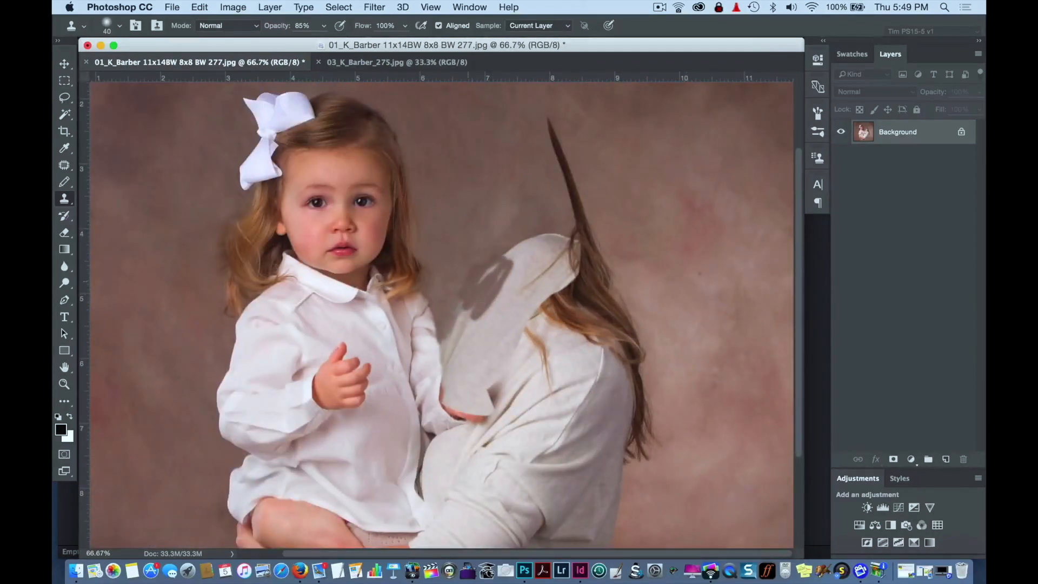
{"action": "mouse_move", "coordinate": [511, 260]}
{"action": "left_mouse_down"}
{"action": "mouse_move", "coordinate": [480, 324]}
{"action": "mouse_move", "coordinate": [509, 300]}
{"action": "mouse_move", "coordinate": [524, 260]}
{"action": "left_mouse_up"}
{"action": "mouse_move", "coordinate": [456, 313]}
{"action": "left_mouse_down"}
{"action": "mouse_move", "coordinate": [450, 341]}
{"action": "mouse_move", "coordinate": [460, 356]}
{"action": "mouse_move", "coordinate": [518, 309]}
{"action": "mouse_move", "coordinate": [508, 281]}
{"action": "mouse_move", "coordinate": [522, 239]}
{"action": "mouse_move", "coordinate": [529, 316]}
{"action": "mouse_move", "coordinate": [538, 238]}
{"action": "left_mouse_up"}
{"action": "mouse_move", "coordinate": [486, 335]}
{"action": "left_mouse_down"}
{"action": "mouse_move", "coordinate": [496, 368]}
{"action": "mouse_move", "coordinate": [468, 366]}
{"action": "left_mouse_up"}
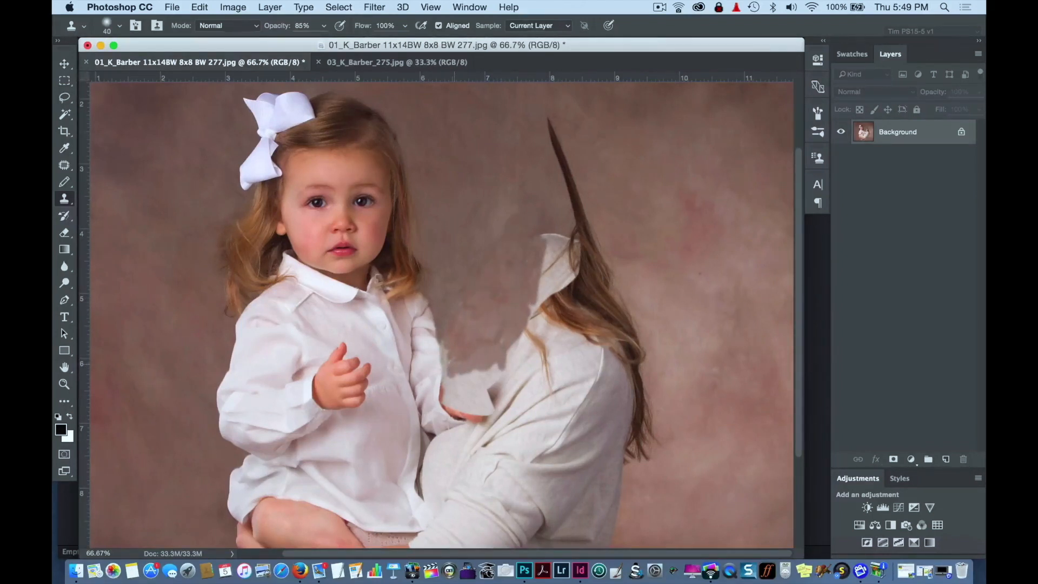
Crop the portrait to the girl from just above her bow to her lap, cutting off most of the woman, and save it.
{"action": "left_click", "coordinate": [453, 248], "text": "alt"}
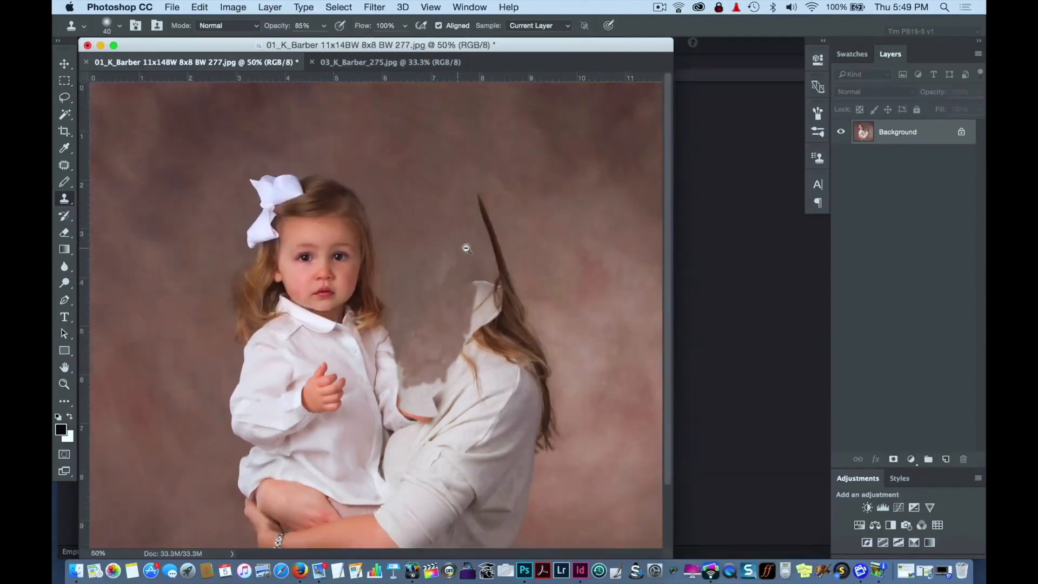
{"action": "left_click", "coordinate": [63, 131]}
{"action": "left_click_drag", "start_coordinate": [93, 352], "coordinate": [115, 351]}
{"action": "left_click_drag", "start_coordinate": [638, 346], "coordinate": [538, 381]}
{"action": "left_click_drag", "start_coordinate": [377, 85], "coordinate": [377, 95]}
{"action": "key", "text": "super+minus"}
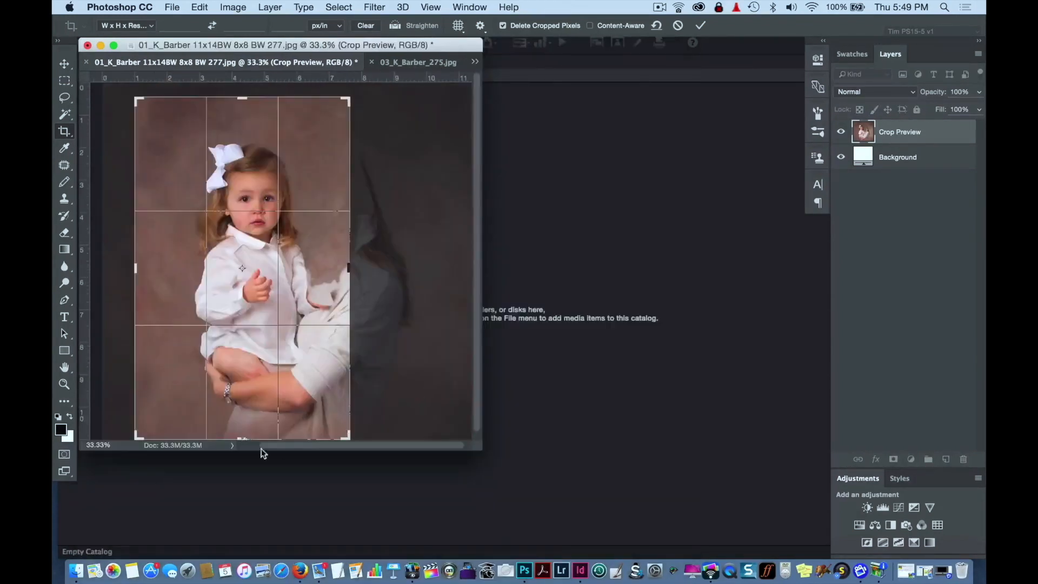
{"action": "left_click_drag", "start_coordinate": [244, 444], "coordinate": [248, 391]}
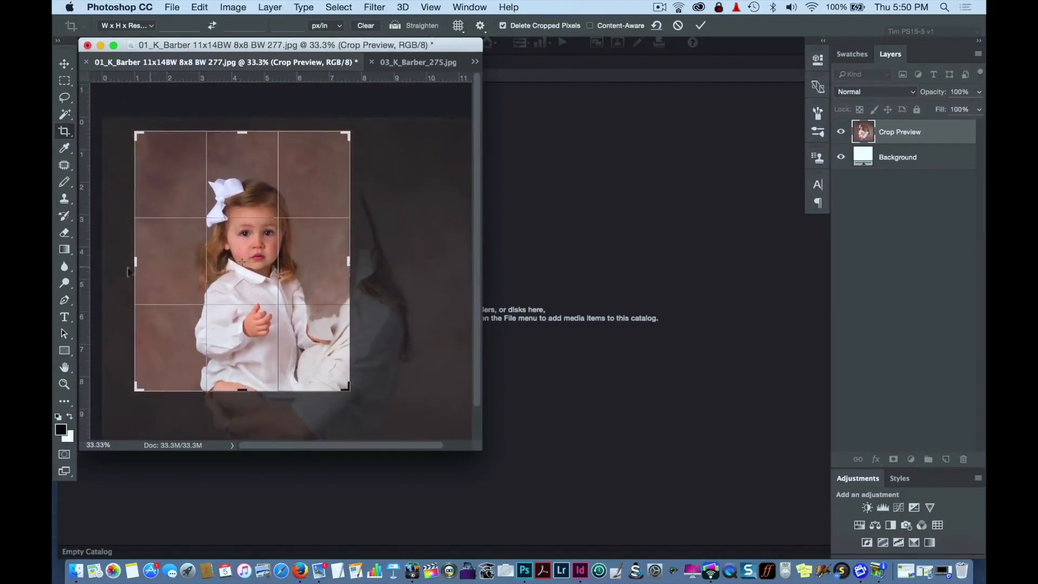
{"action": "left_click_drag", "start_coordinate": [135, 263], "coordinate": [143, 264]}
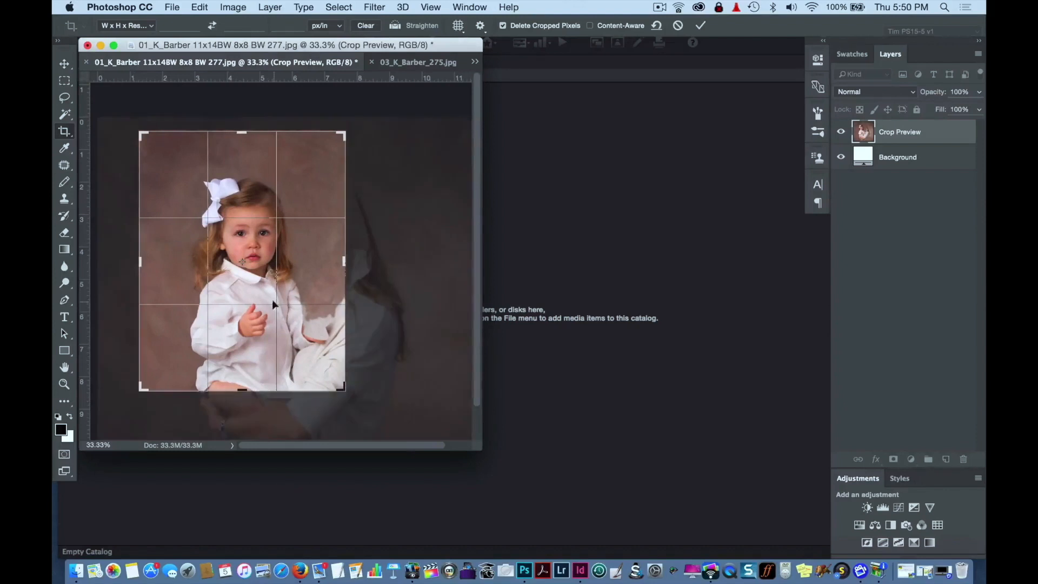
{"action": "double_click", "coordinate": [268, 305]}
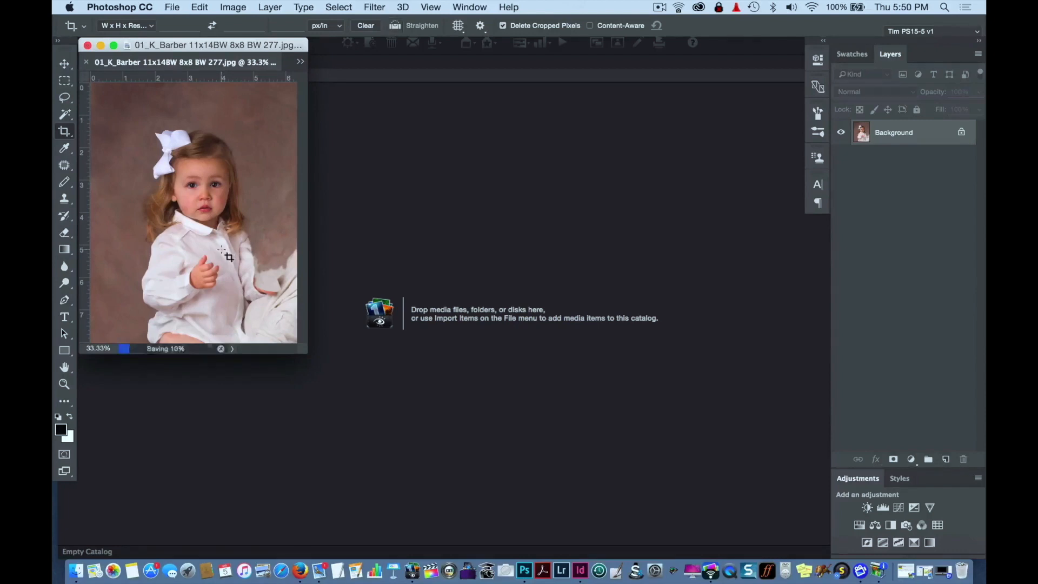
Enlarge the document window and examine the girl's face, shoulder, sleeve edge and hand up close.
{"action": "left_click_drag", "start_coordinate": [304, 346], "coordinate": [776, 527]}
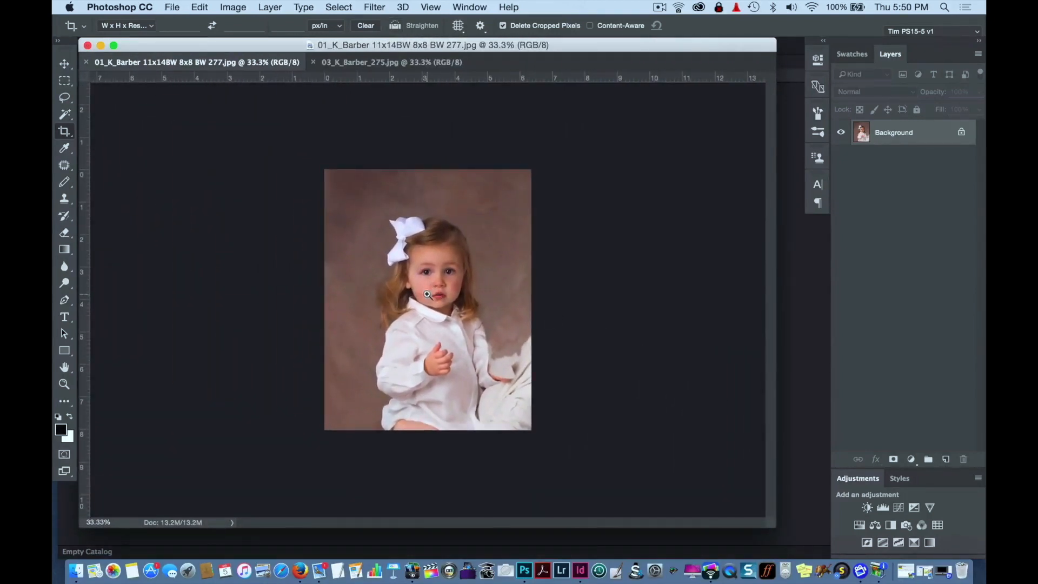
{"action": "left_click", "coordinate": [428, 294]}
{"action": "left_click", "coordinate": [341, 300]}
{"action": "left_click", "coordinate": [394, 312]}
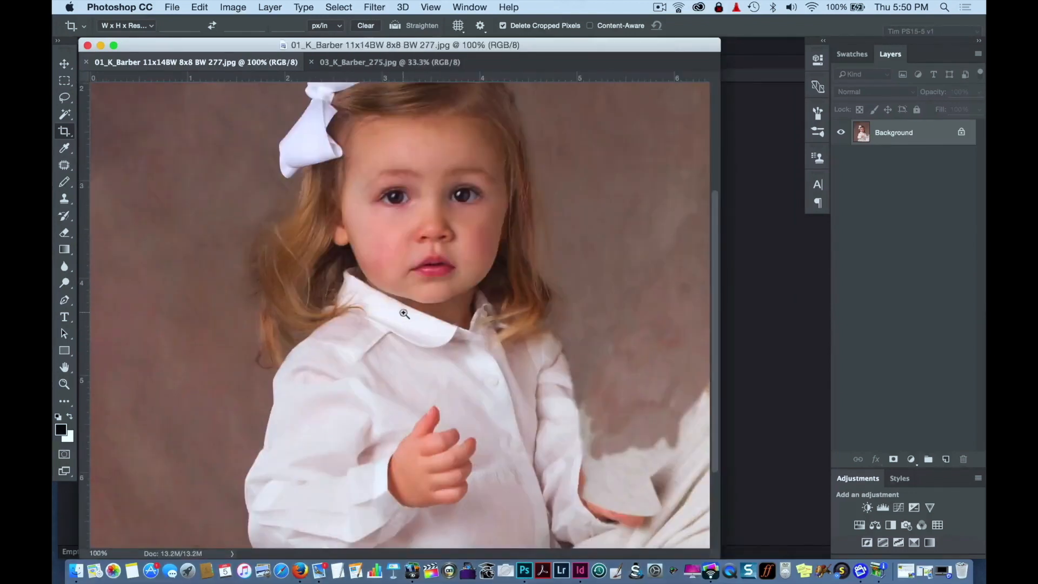
{"action": "left_click", "coordinate": [403, 312]}
{"action": "left_click_drag", "start_coordinate": [454, 341], "coordinate": [197, 266]}
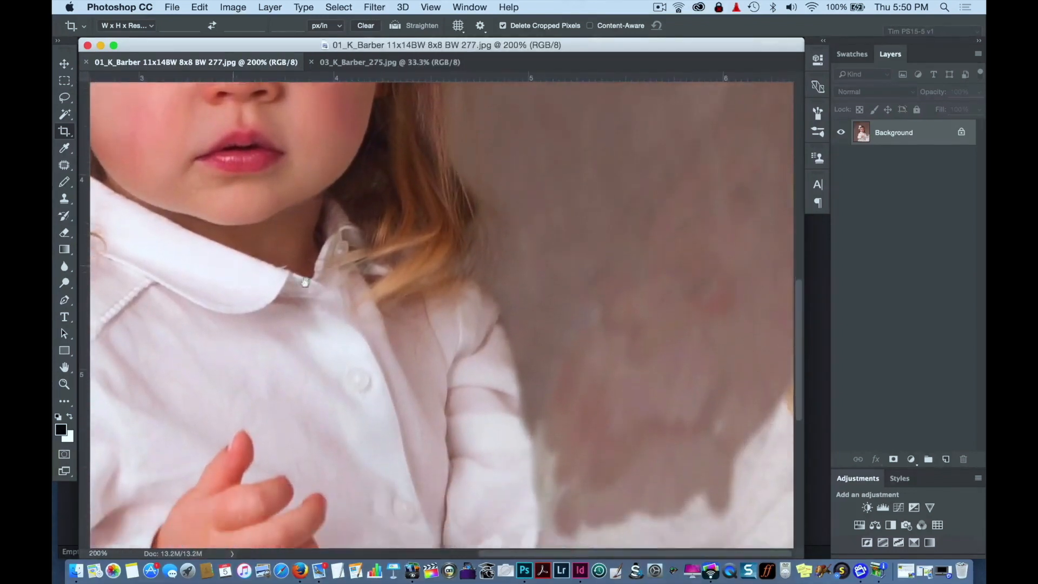
{"action": "left_click_drag", "start_coordinate": [447, 299], "coordinate": [375, 230]}
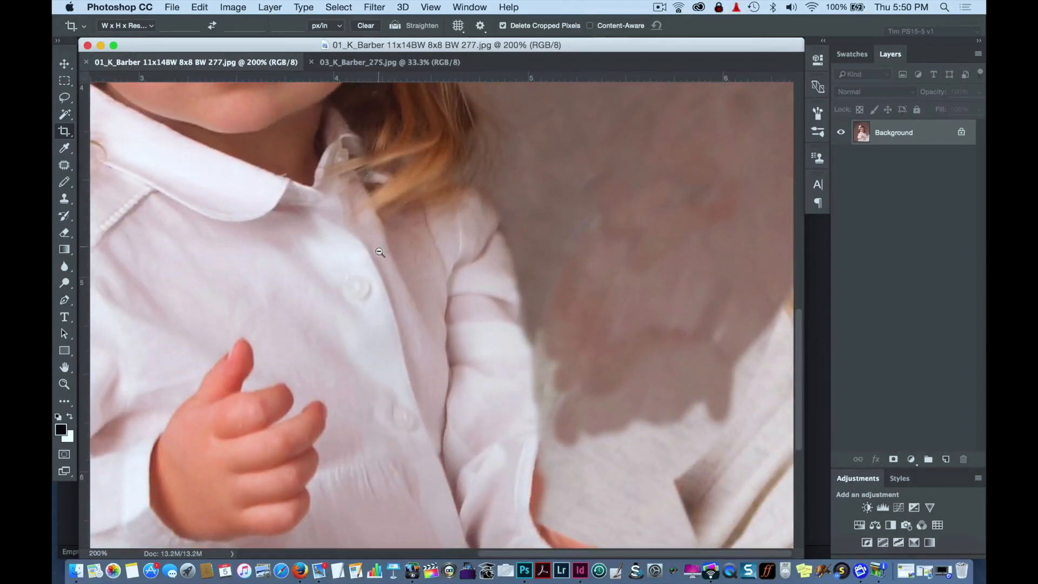
{"action": "left_click", "coordinate": [379, 252], "text": "alt"}
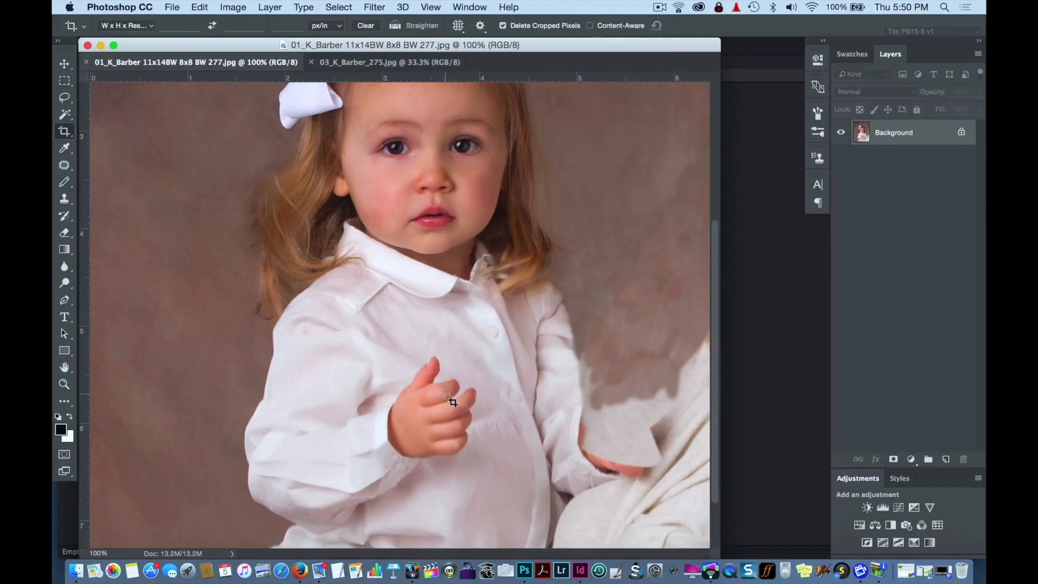
{"action": "left_click", "coordinate": [446, 416], "text": "super"}
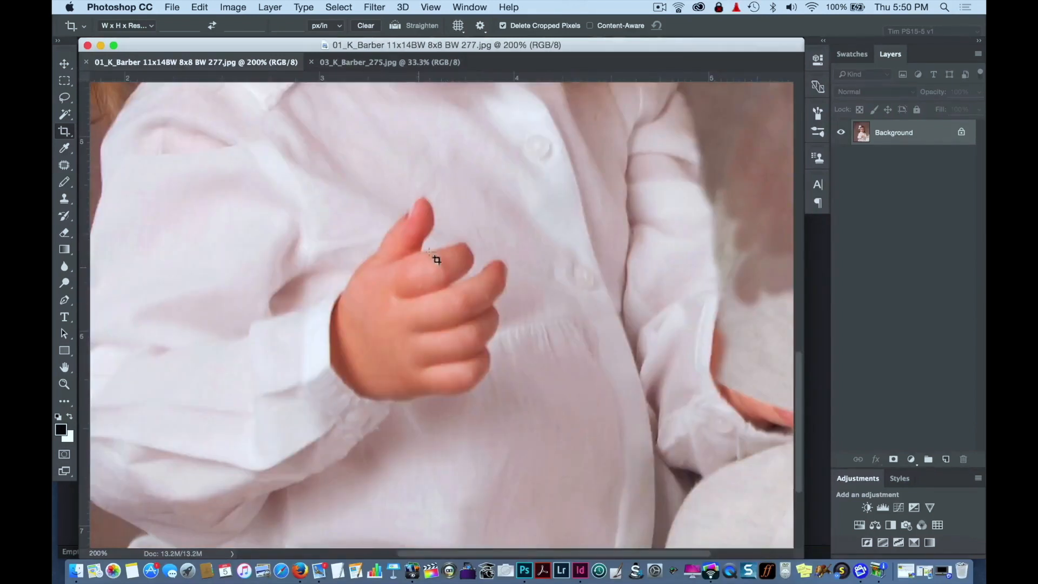
Clone shirt fabric over the girl's raised thumb and the top of her upper finger, setting the Clone Stamp to 100% opacity.
{"action": "left_click", "coordinate": [64, 197]}
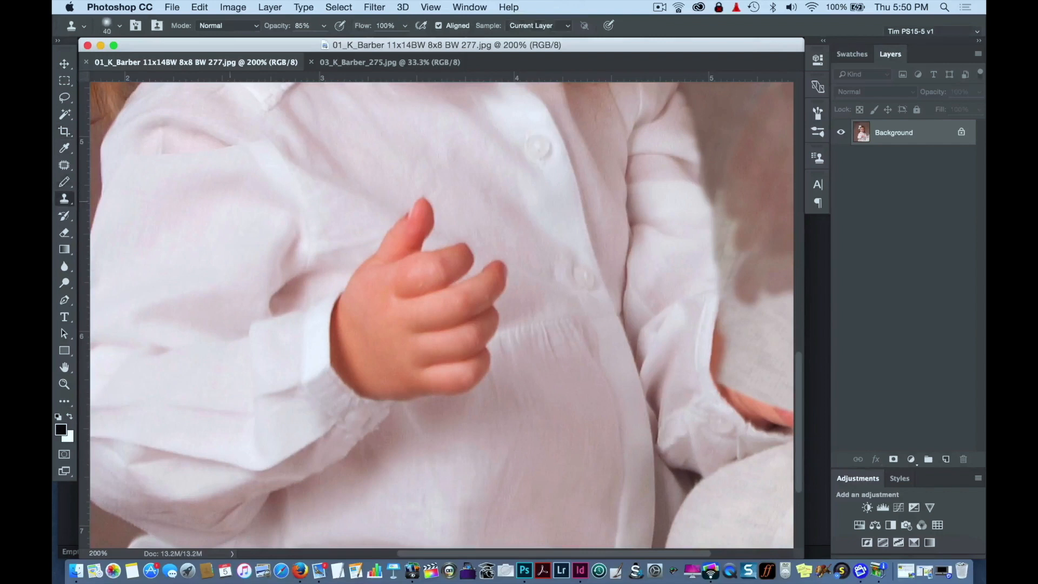
{"action": "left_click", "coordinate": [420, 217]}
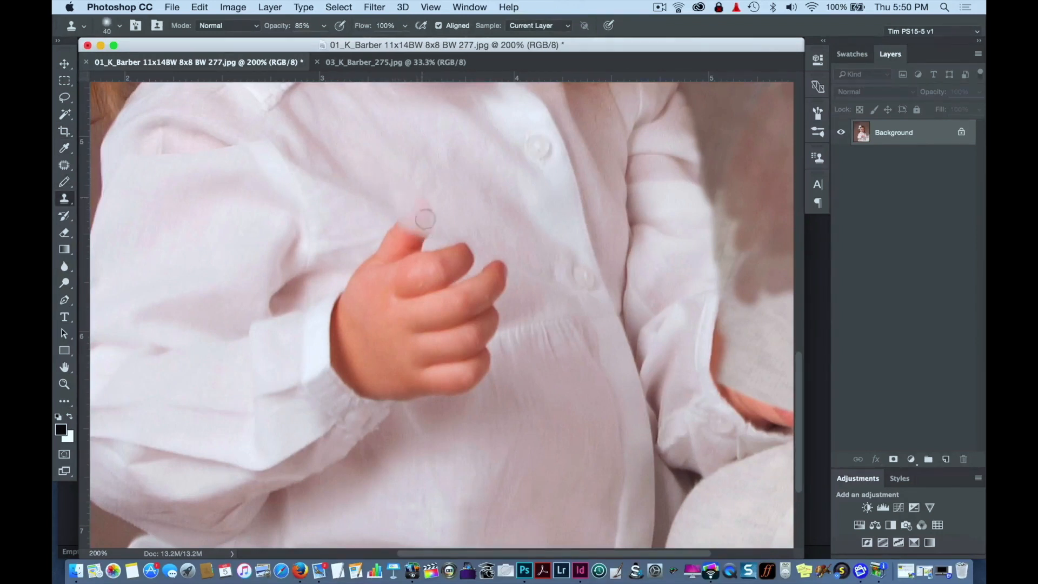
{"action": "left_click", "coordinate": [324, 27]}
{"action": "left_click_drag", "start_coordinate": [322, 42], "coordinate": [333, 43]}
{"action": "mouse_move", "coordinate": [408, 227]}
{"action": "left_mouse_down"}
{"action": "mouse_move", "coordinate": [467, 269]}
{"action": "mouse_move", "coordinate": [506, 274]}
{"action": "left_mouse_up"}
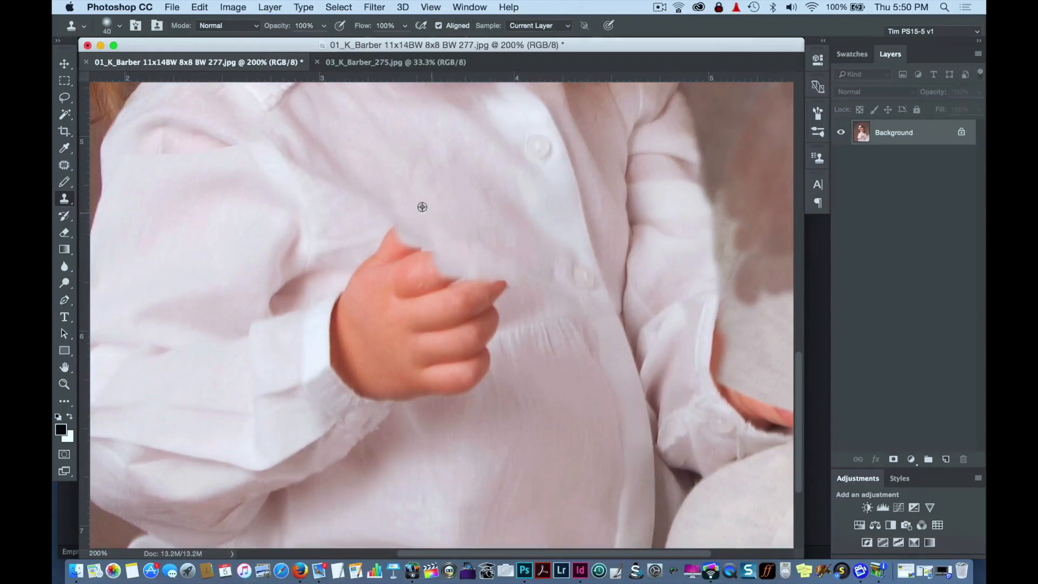
Clone shirt fabric over the remaining thumb and raised fingertips so the hand reads as a smaller closed fist.
{"action": "mouse_move", "coordinate": [374, 243]}
{"action": "left_mouse_down"}
{"action": "mouse_move", "coordinate": [353, 273]}
{"action": "mouse_move", "coordinate": [390, 258]}
{"action": "mouse_move", "coordinate": [397, 241]}
{"action": "mouse_move", "coordinate": [416, 265]}
{"action": "mouse_move", "coordinate": [426, 262]}
{"action": "mouse_move", "coordinate": [419, 219]}
{"action": "mouse_move", "coordinate": [407, 220]}
{"action": "mouse_move", "coordinate": [413, 253]}
{"action": "mouse_move", "coordinate": [403, 217]}
{"action": "mouse_move", "coordinate": [425, 262]}
{"action": "mouse_move", "coordinate": [399, 244]}
{"action": "mouse_move", "coordinate": [430, 259]}
{"action": "mouse_move", "coordinate": [462, 234]}
{"action": "mouse_move", "coordinate": [408, 249]}
{"action": "mouse_move", "coordinate": [405, 237]}
{"action": "mouse_move", "coordinate": [424, 273]}
{"action": "mouse_move", "coordinate": [451, 259]}
{"action": "mouse_move", "coordinate": [398, 263]}
{"action": "mouse_move", "coordinate": [385, 278]}
{"action": "mouse_move", "coordinate": [494, 291]}
{"action": "left_mouse_up"}
{"action": "left_click", "coordinate": [385, 221], "text": "alt"}
{"action": "left_click", "coordinate": [406, 218], "text": "alt"}
{"action": "left_click", "coordinate": [435, 235], "text": "alt"}
{"action": "left_click", "coordinate": [404, 237], "text": "alt"}
{"action": "left_click", "coordinate": [389, 264], "text": "alt"}
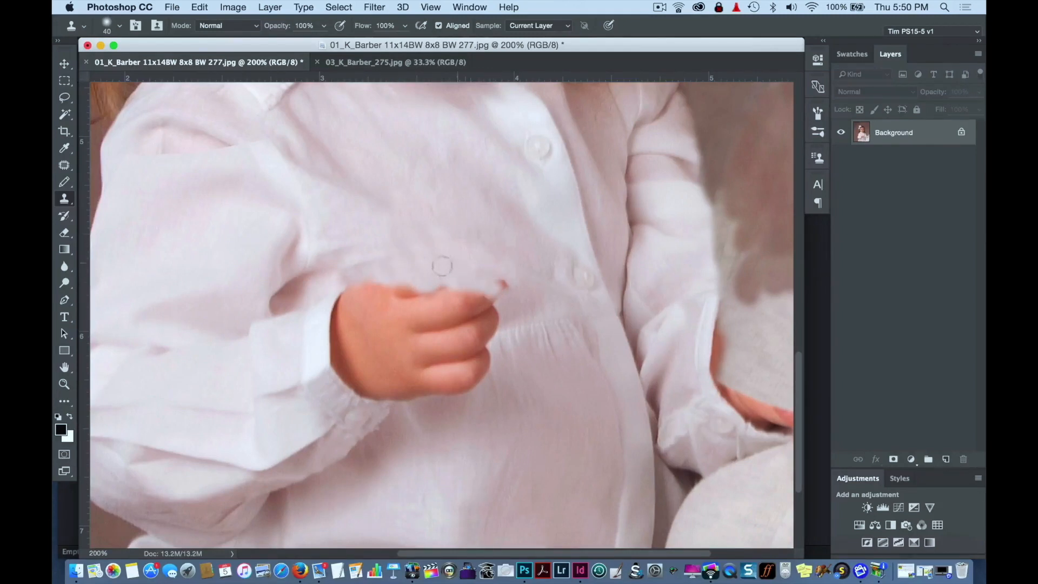
{"action": "left_click", "coordinate": [467, 269], "text": "alt"}
{"action": "left_click", "coordinate": [470, 315], "text": "alt"}
{"action": "left_click", "coordinate": [473, 327]}
Crop the portrait on all four sides to the girl from just above her bow to her hand, and save it.
{"action": "left_click", "coordinate": [464, 274], "text": "alt"}
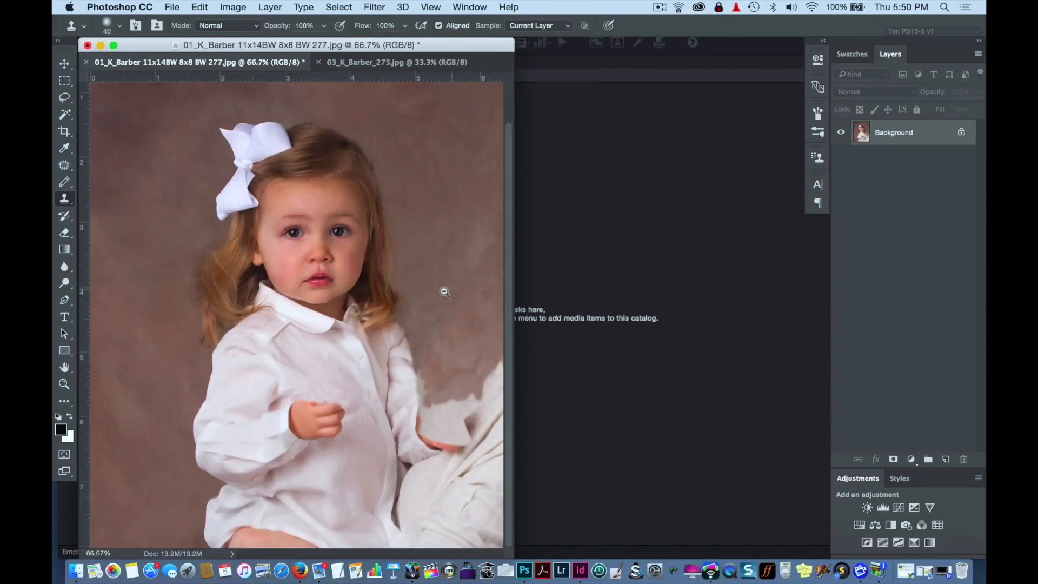
{"action": "key", "text": "super+minus"}
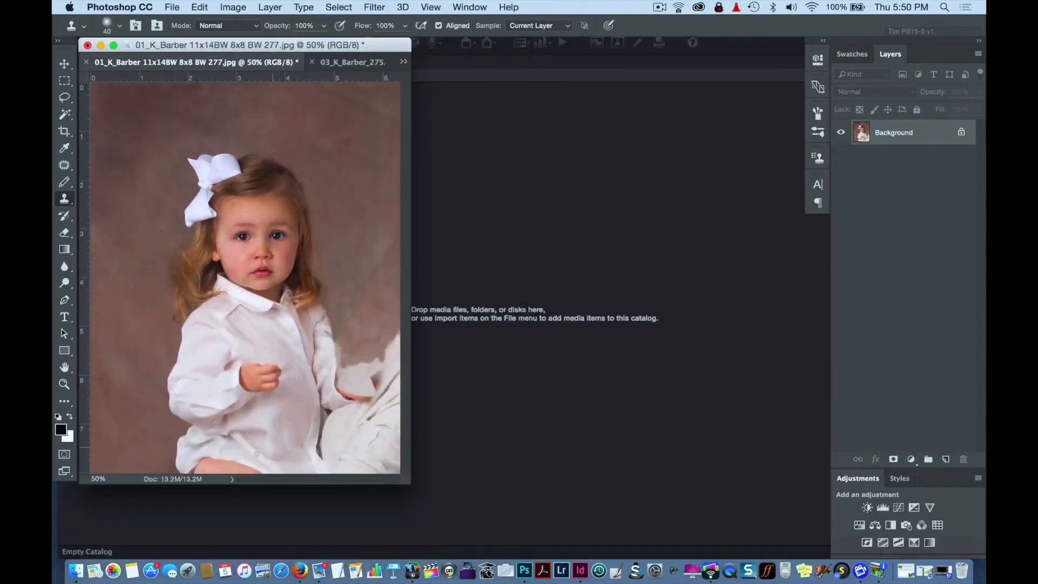
{"action": "left_click_drag", "start_coordinate": [404, 479], "coordinate": [626, 523]}
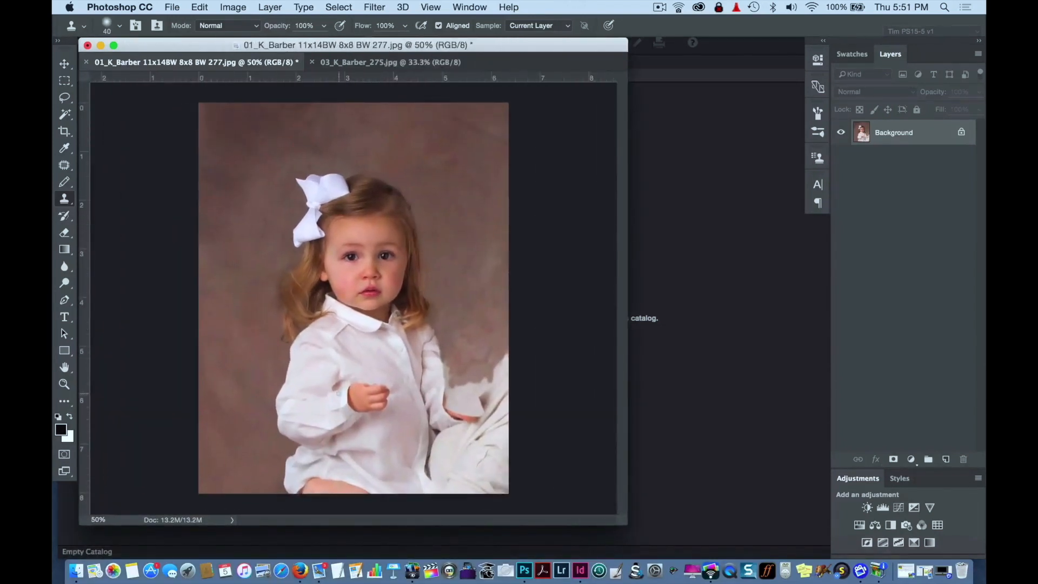
{"action": "left_click", "coordinate": [64, 138]}
{"action": "left_click_drag", "start_coordinate": [355, 492], "coordinate": [358, 426]}
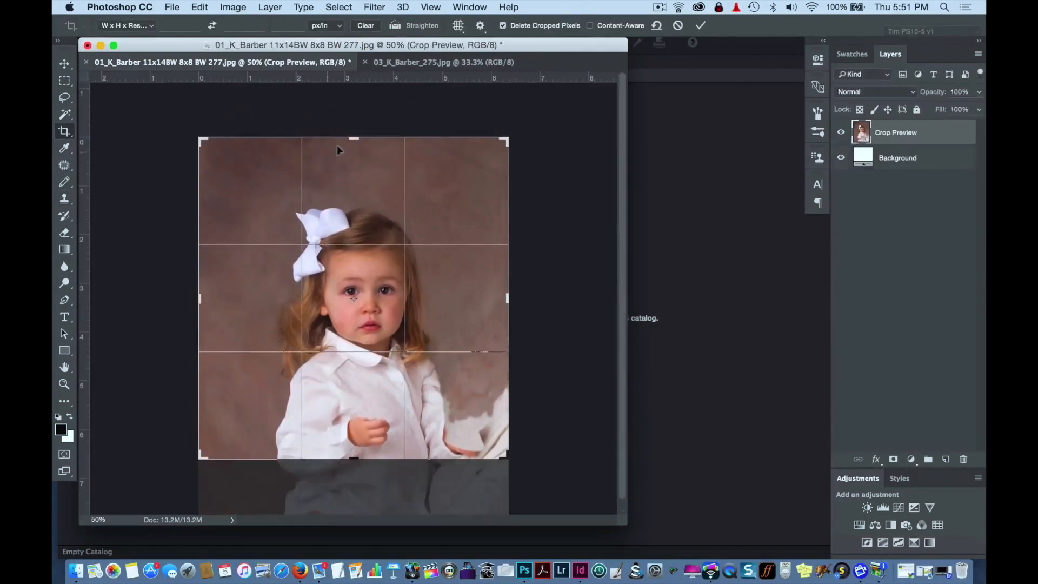
{"action": "left_click_drag", "start_coordinate": [355, 136], "coordinate": [354, 166]}
{"action": "left_click_drag", "start_coordinate": [196, 297], "coordinate": [217, 295]}
{"action": "left_click_drag", "start_coordinate": [499, 300], "coordinate": [486, 301]}
{"action": "left_click_drag", "start_coordinate": [351, 449], "coordinate": [352, 430]}
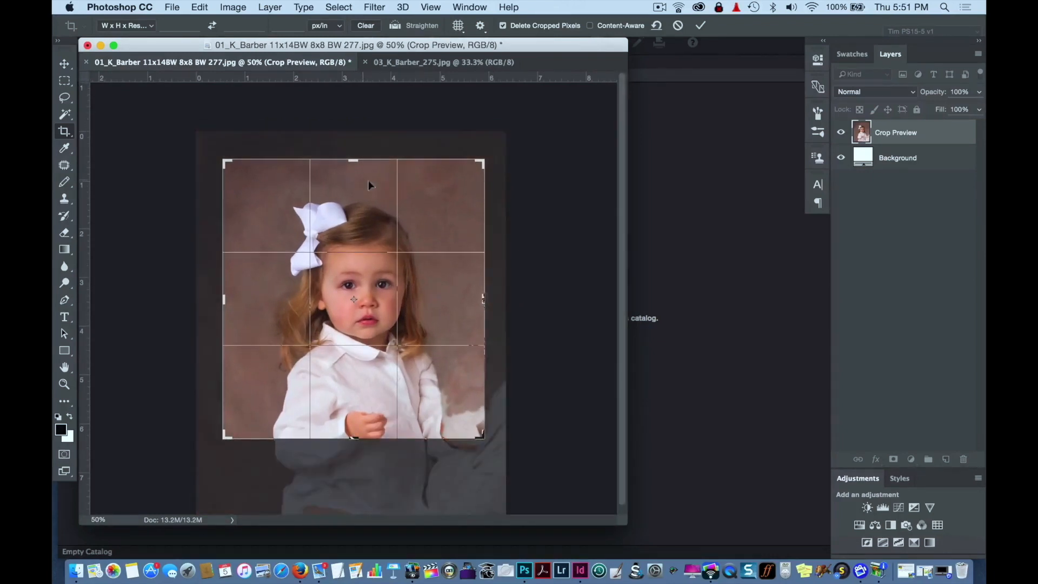
{"action": "left_click_drag", "start_coordinate": [224, 302], "coordinate": [227, 301]}
{"action": "double_click", "coordinate": [423, 290]}
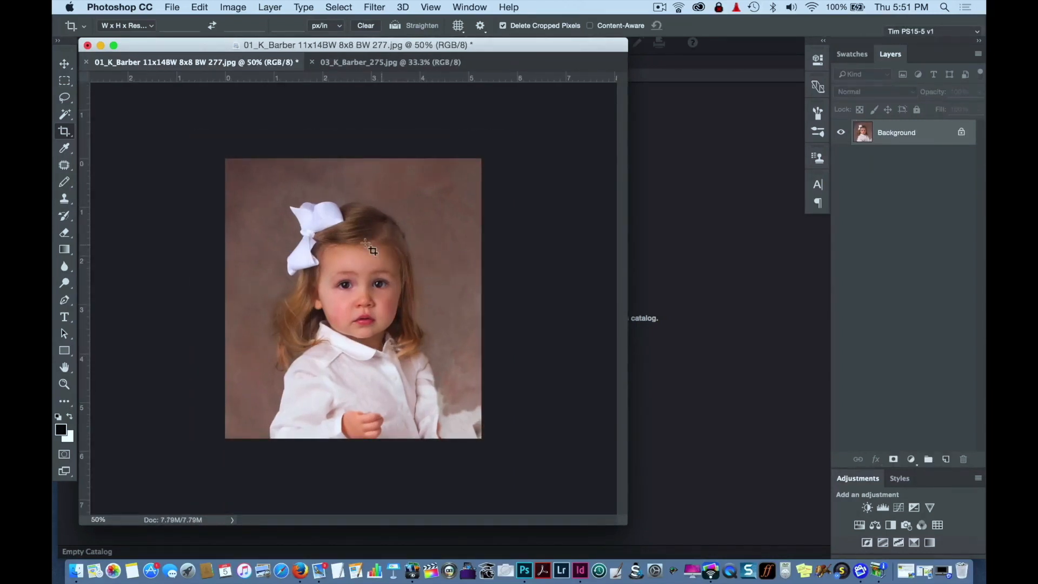
{"action": "key", "text": "super+s"}
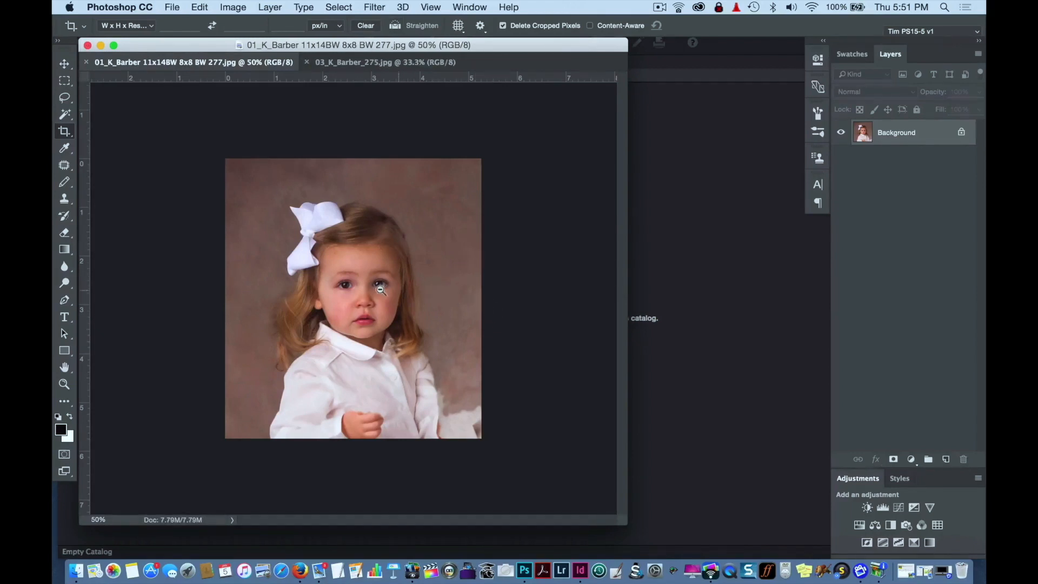
Rotate the whole image 90° counterclockwise.
{"action": "key", "text": "super+equal"}
{"action": "left_click_drag", "start_coordinate": [440, 460], "coordinate": [633, 492]}
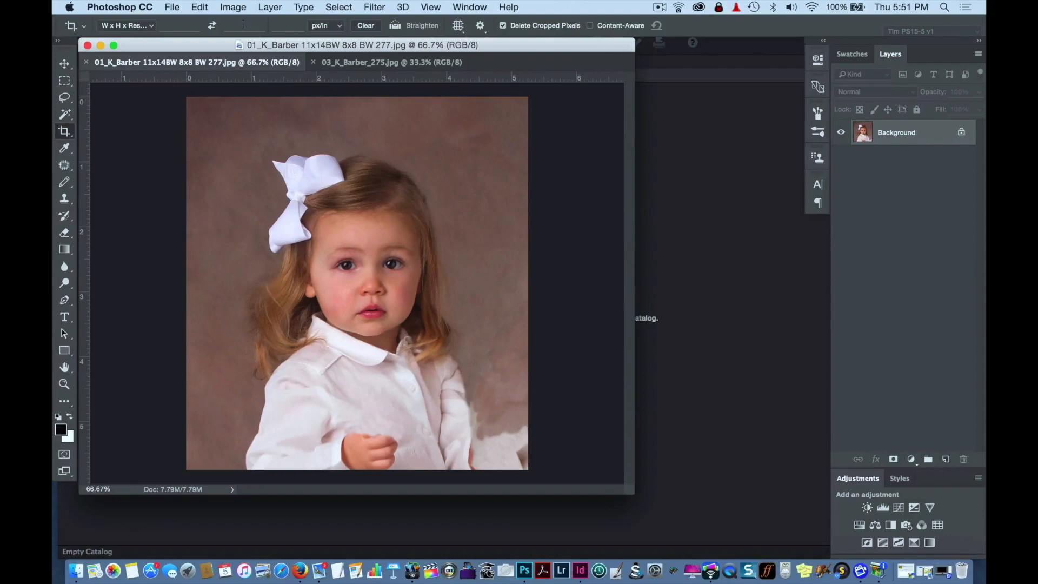
{"action": "left_click", "coordinate": [233, 7]}
{"action": "mouse_move", "coordinate": [249, 137]}
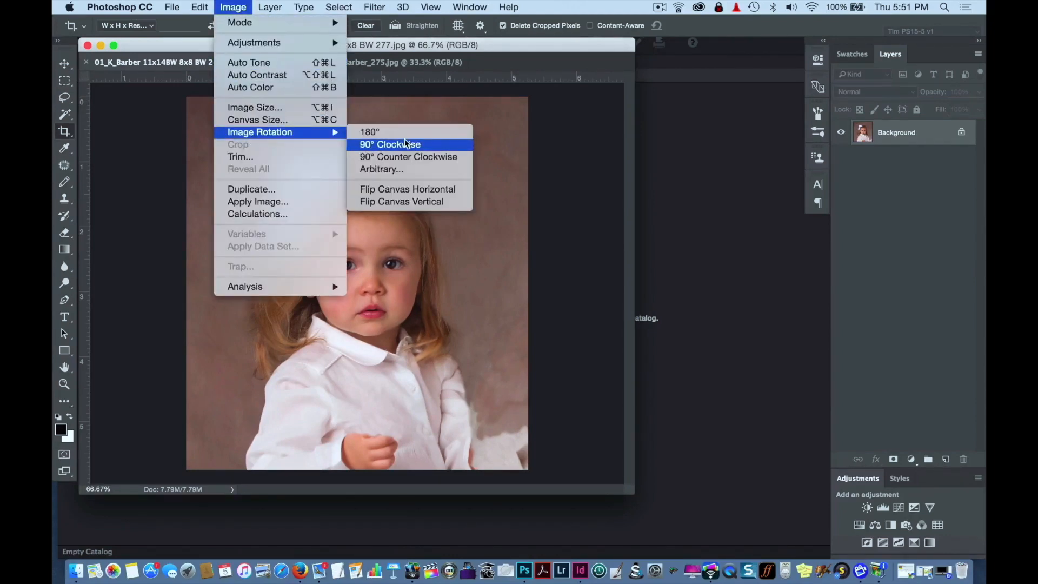
{"action": "left_click", "coordinate": [389, 157]}
Patch a large area of smooth backdrop over the blotchy area beside the girl's sleeve and deselect it.
{"action": "left_click", "coordinate": [480, 198], "text": "super"}
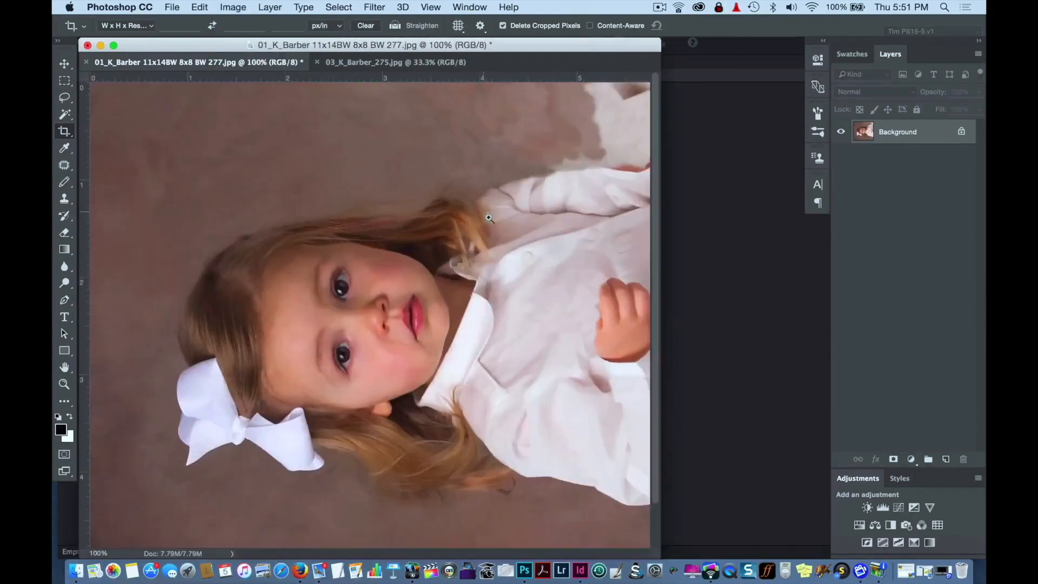
{"action": "left_click", "coordinate": [488, 218], "text": "super"}
{"action": "scroll", "coordinate": [433, 278], "scroll_direction": "up", "scroll_amount": 3}
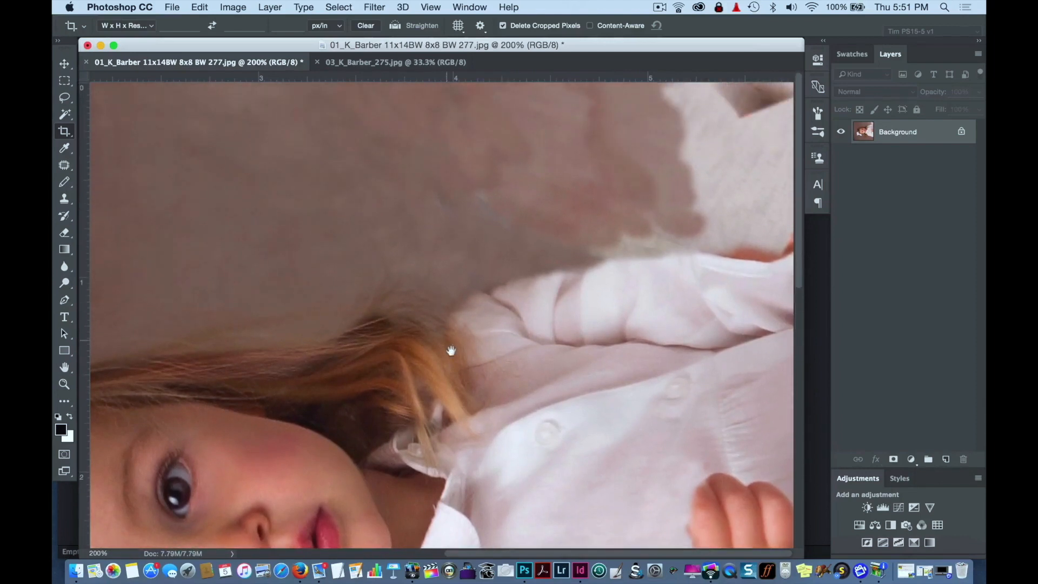
{"action": "left_click", "coordinate": [64, 164]}
{"action": "left_click_drag", "start_coordinate": [324, 128], "coordinate": [276, 136]}
{"action": "left_click_drag", "start_coordinate": [354, 176], "coordinate": [562, 139]}
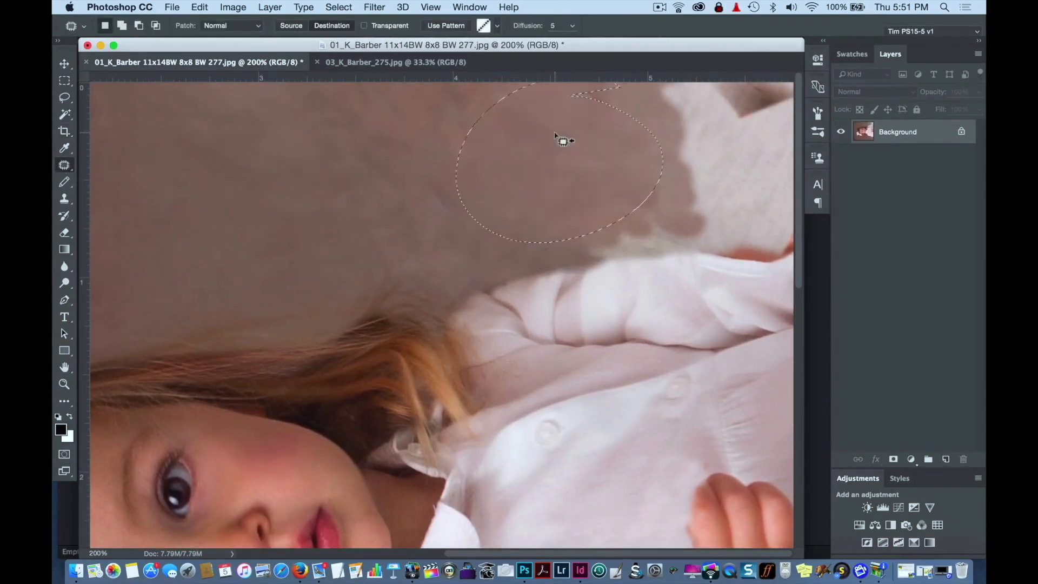
{"action": "key", "text": "super+d"}
Patch smaller areas of clean backdrop over the uneven wall beside the girl's hair and deselect.
{"action": "mouse_move", "coordinate": [306, 135]}
{"action": "left_mouse_down"}
{"action": "mouse_move", "coordinate": [332, 156]}
{"action": "mouse_move", "coordinate": [373, 217]}
{"action": "left_mouse_up"}
{"action": "left_click_drag", "start_coordinate": [185, 183], "coordinate": [170, 175]}
{"action": "left_click_drag", "start_coordinate": [392, 183], "coordinate": [416, 196]}
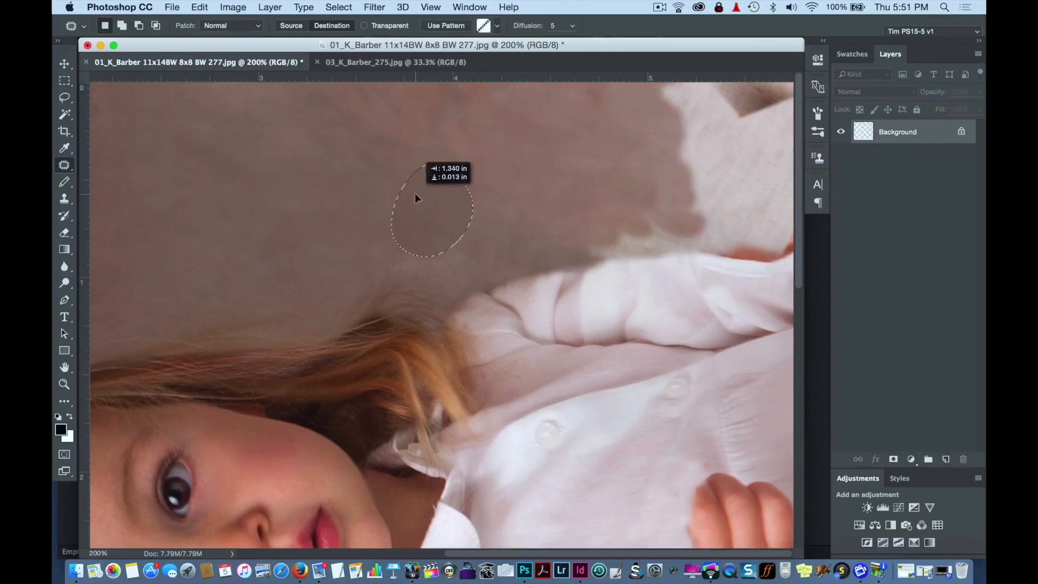
{"action": "key", "text": "super+d"}
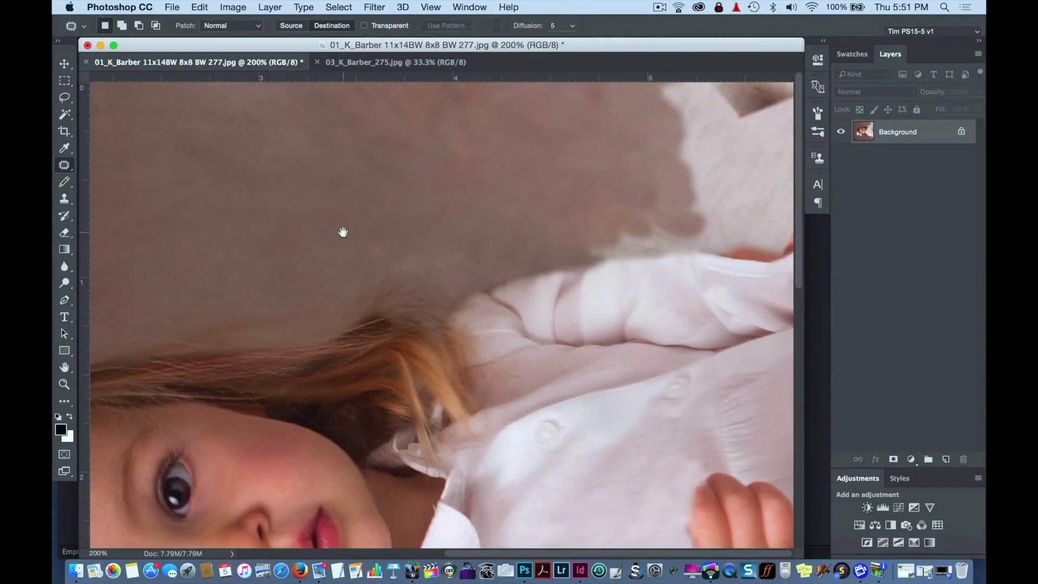
Clone backdrop along the girl's sleeve edge and over most of the woman's pale shirt remnant.
{"action": "left_click", "coordinate": [65, 198]}
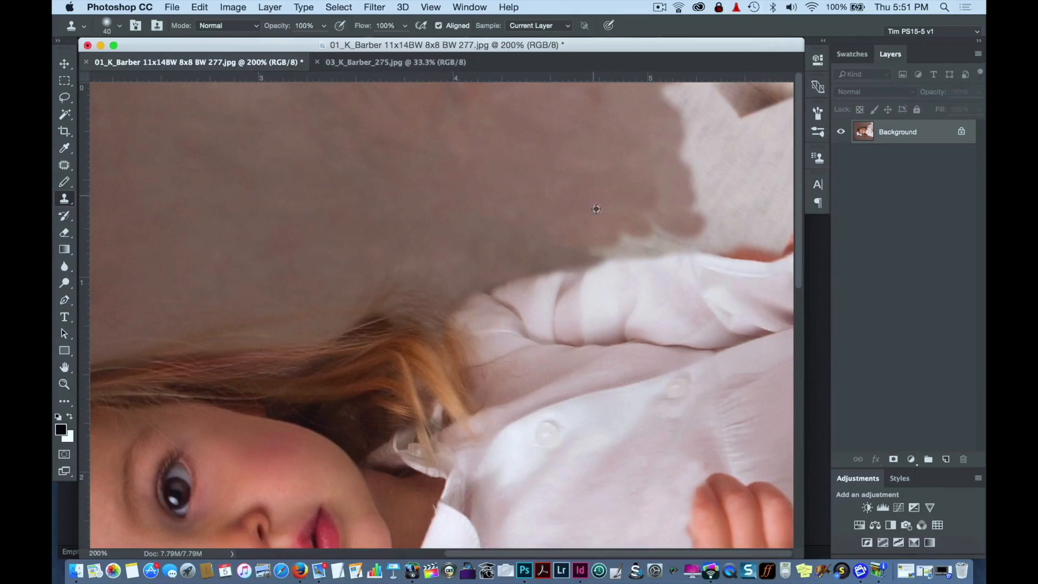
{"action": "mouse_move", "coordinate": [611, 232]}
{"action": "left_mouse_down"}
{"action": "mouse_move", "coordinate": [633, 246]}
{"action": "mouse_move", "coordinate": [663, 237]}
{"action": "left_mouse_up"}
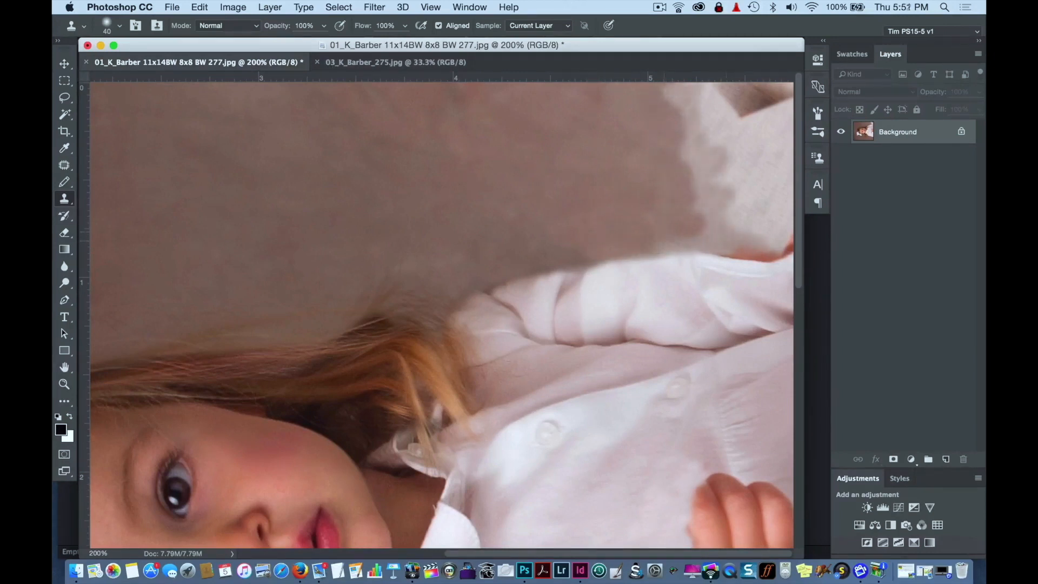
{"action": "mouse_move", "coordinate": [731, 229]}
{"action": "left_mouse_down"}
{"action": "mouse_move", "coordinate": [739, 220]}
{"action": "mouse_move", "coordinate": [708, 168]}
{"action": "mouse_move", "coordinate": [709, 93]}
{"action": "left_mouse_up"}
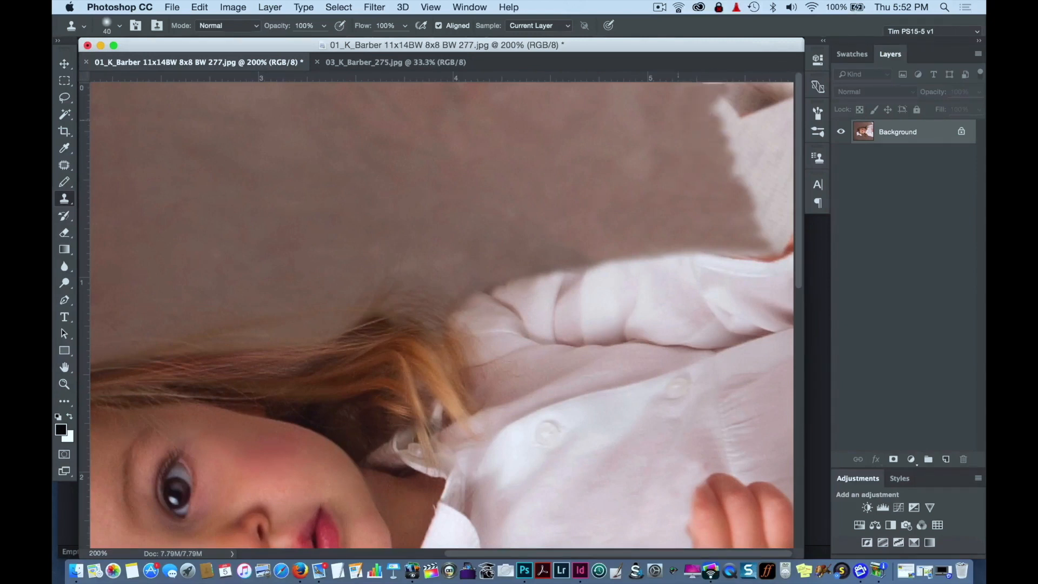
Rotate the image 90° clockwise so the girl is upright again.
{"action": "left_click", "coordinate": [561, 189], "text": "alt"}
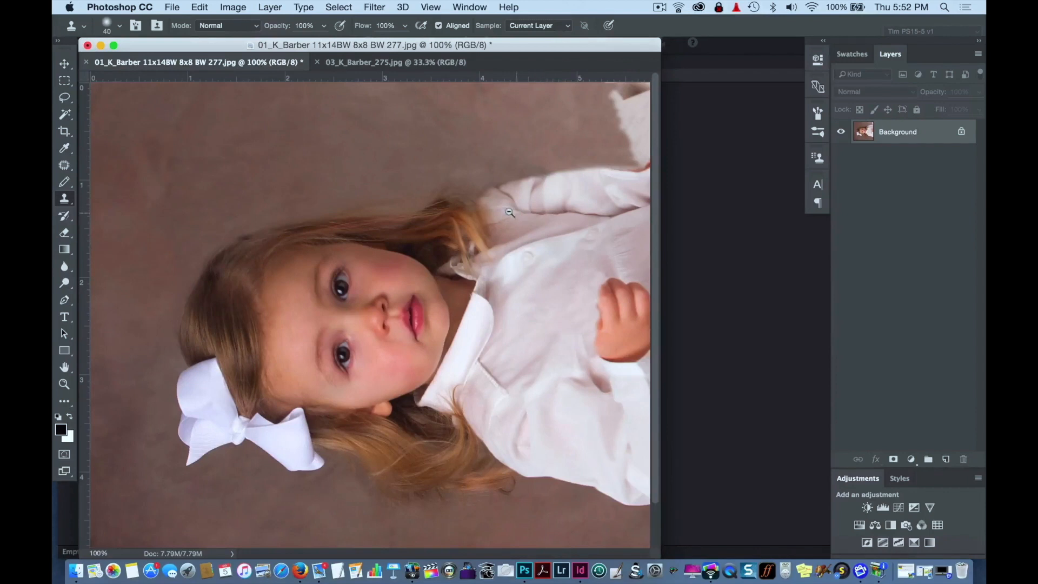
{"action": "left_click", "coordinate": [477, 216], "text": "alt"}
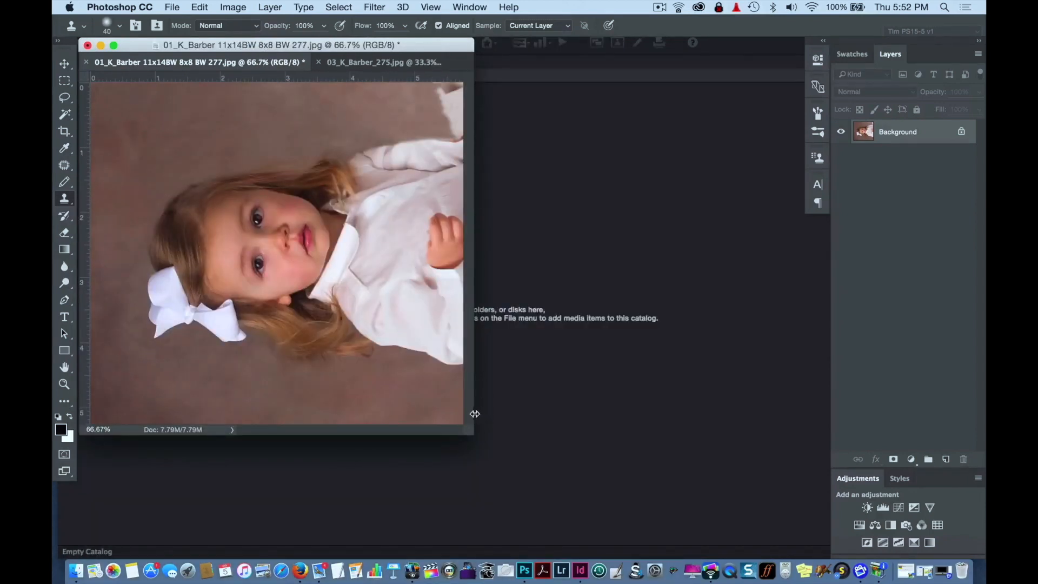
{"action": "left_click_drag", "start_coordinate": [474, 420], "coordinate": [556, 479]}
{"action": "left_click", "coordinate": [233, 7]}
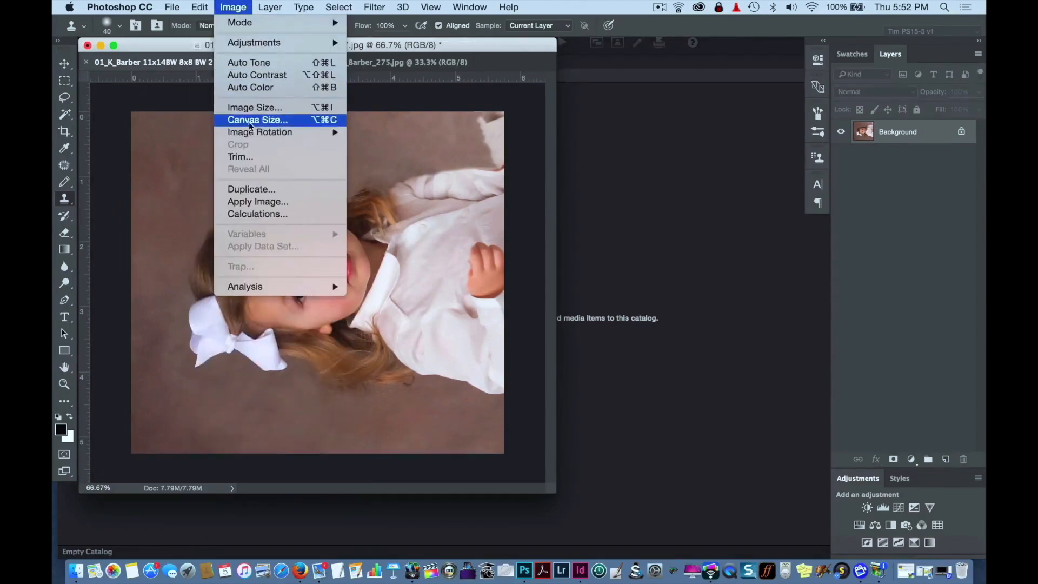
{"action": "mouse_move", "coordinate": [253, 134]}
{"action": "left_click", "coordinate": [407, 145]}
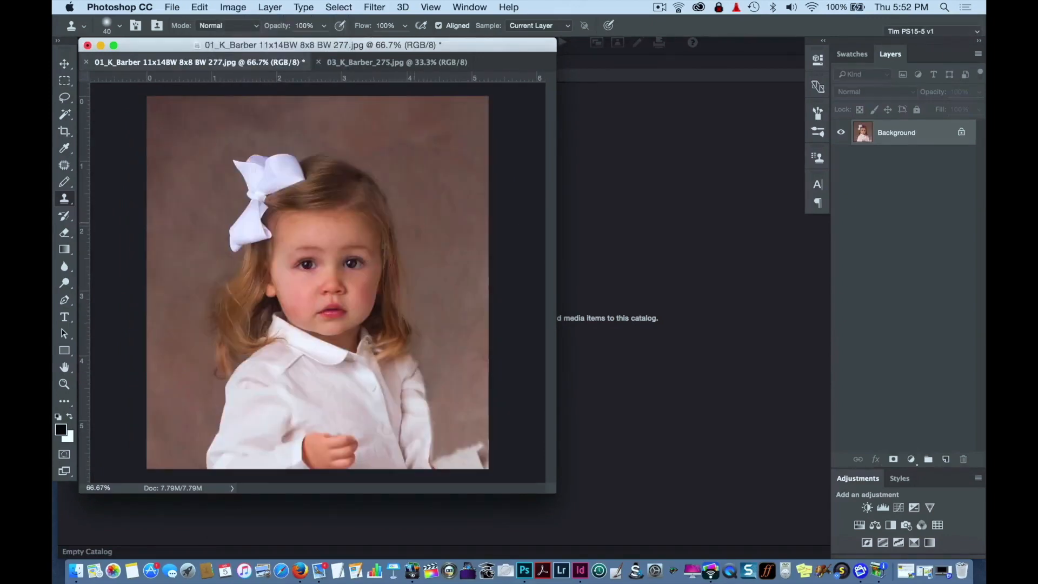
Crop a narrow strip off the top and bottom of the portrait, ending at the girl's hand.
{"action": "left_click", "coordinate": [392, 397]}
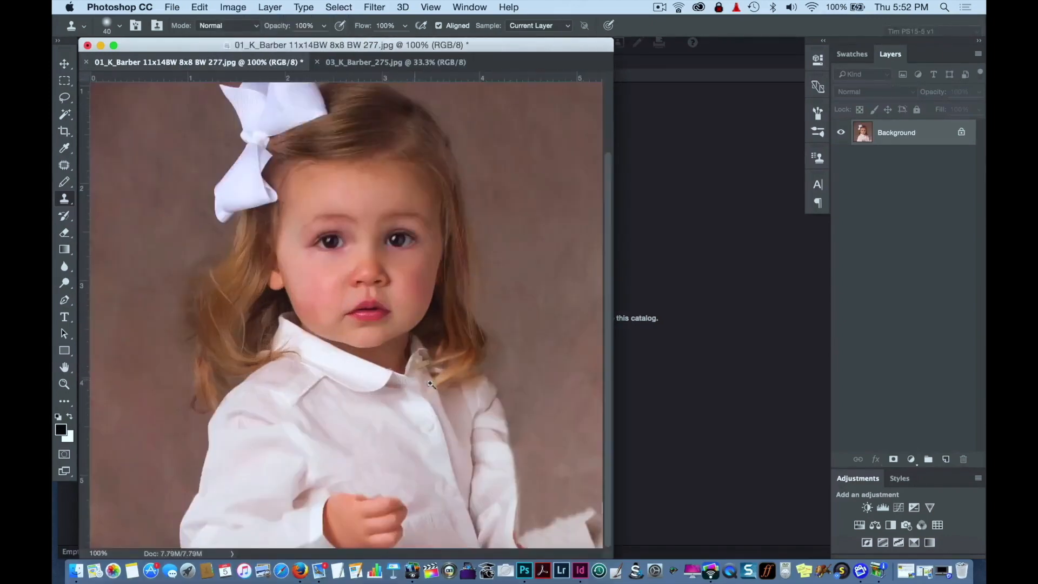
{"action": "left_click", "coordinate": [395, 332], "text": "alt"}
{"action": "left_click_drag", "start_coordinate": [439, 468], "coordinate": [544, 511]}
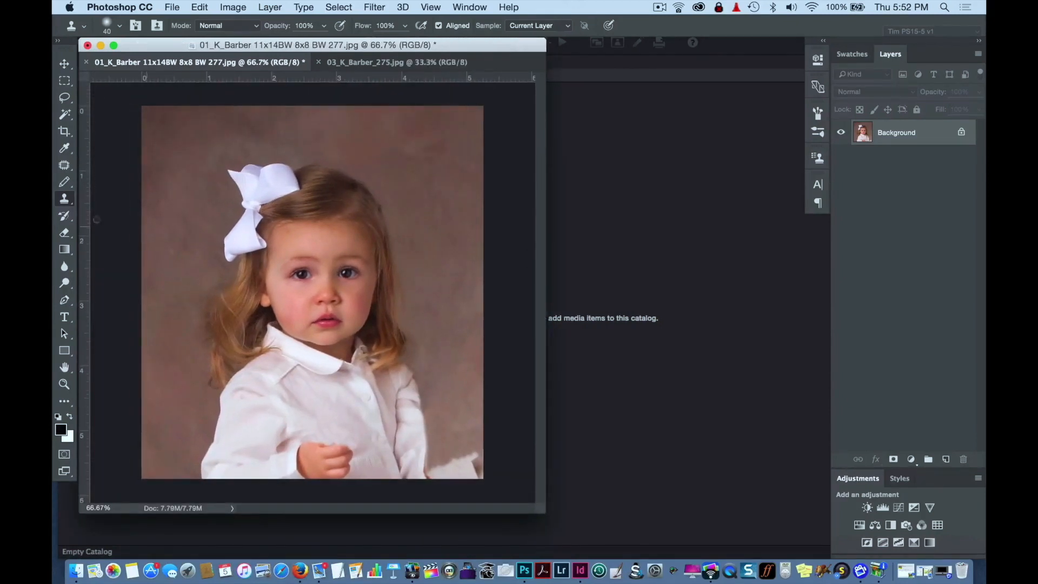
{"action": "left_click", "coordinate": [64, 132]}
{"action": "left_click_drag", "start_coordinate": [313, 480], "coordinate": [314, 466]}
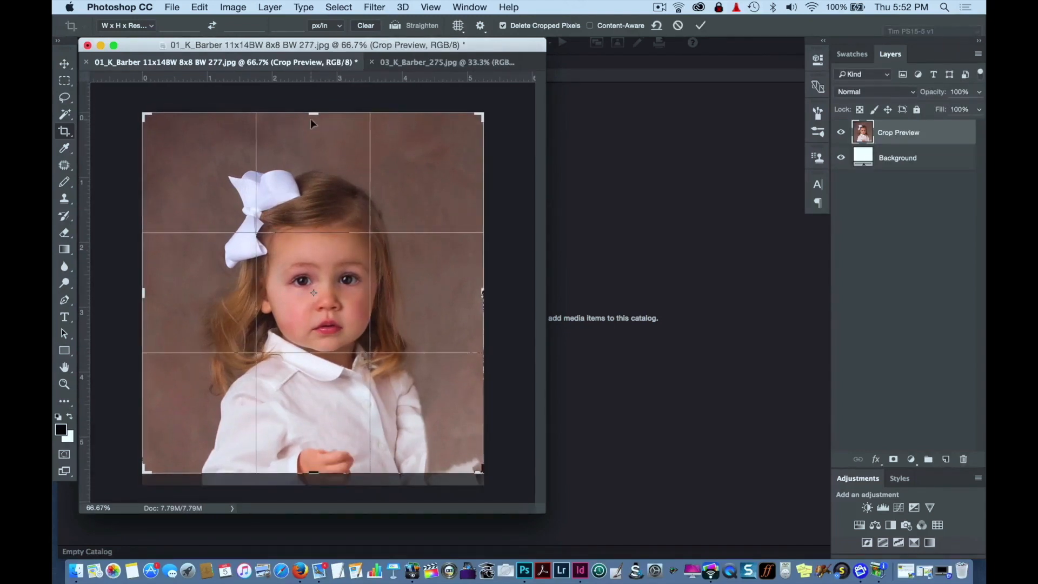
{"action": "left_click_drag", "start_coordinate": [313, 114], "coordinate": [314, 124]}
{"action": "double_click", "coordinate": [404, 191]}
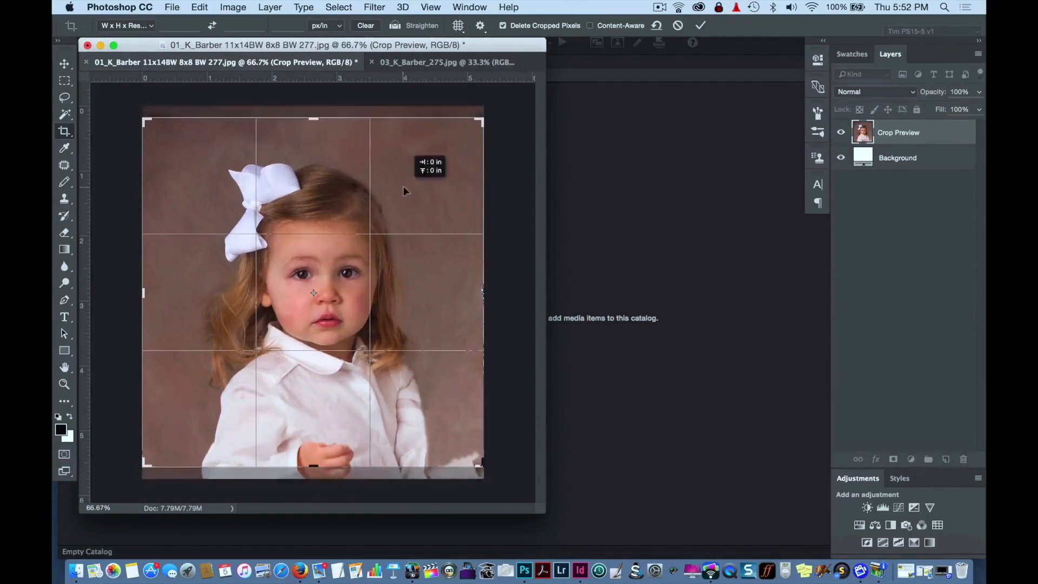
Clone backdrop over the last pale remnant of the woman's shirt beside the girl's lower sleeve.
{"action": "left_click", "coordinate": [373, 438], "text": "super"}
{"action": "left_click", "coordinate": [390, 415], "text": "super"}
{"action": "left_click", "coordinate": [441, 442], "text": "super"}
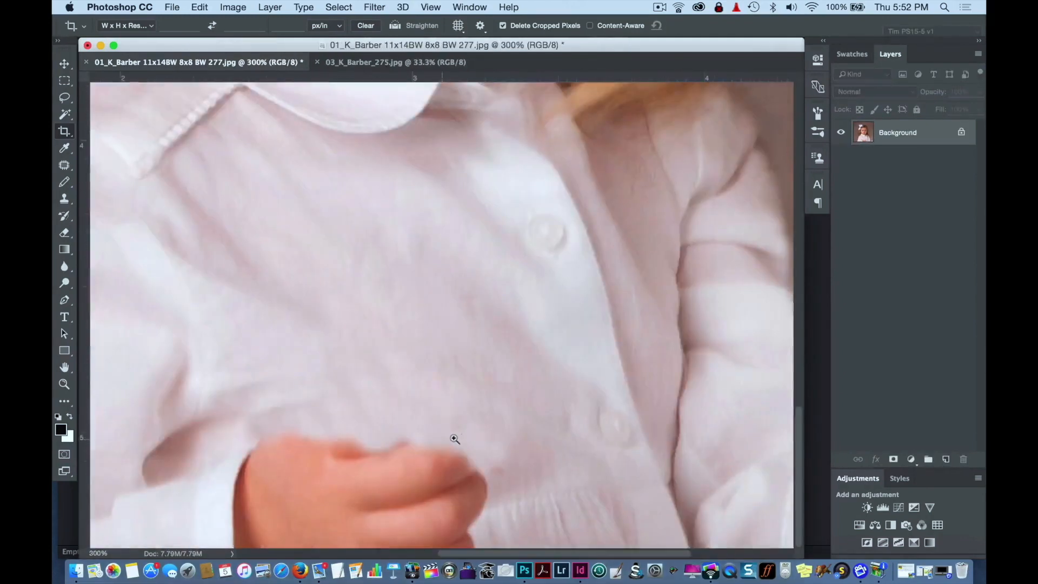
{"action": "left_click_drag", "start_coordinate": [548, 400], "coordinate": [249, 287]}
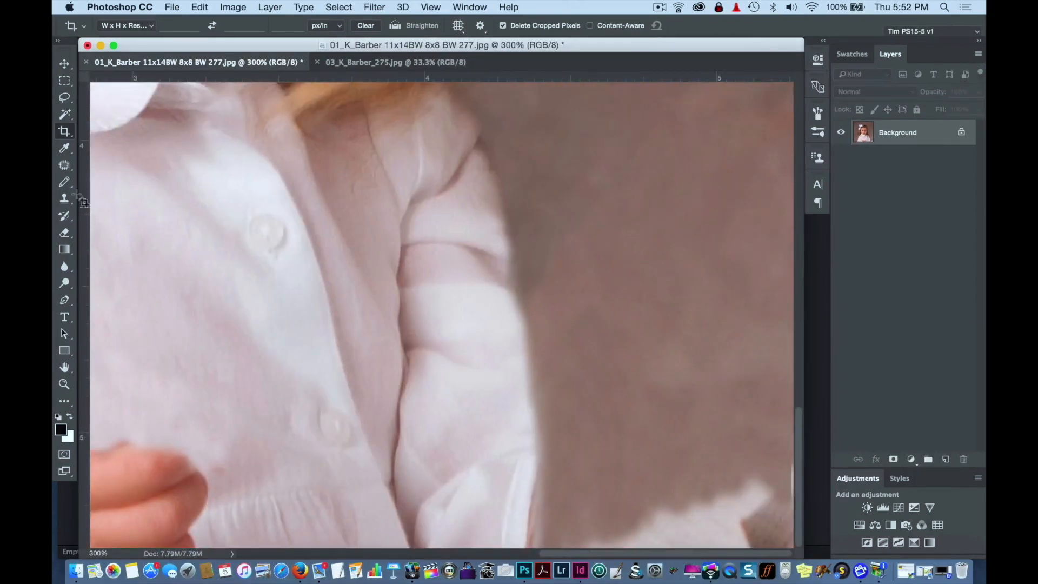
{"action": "left_click", "coordinate": [64, 198]}
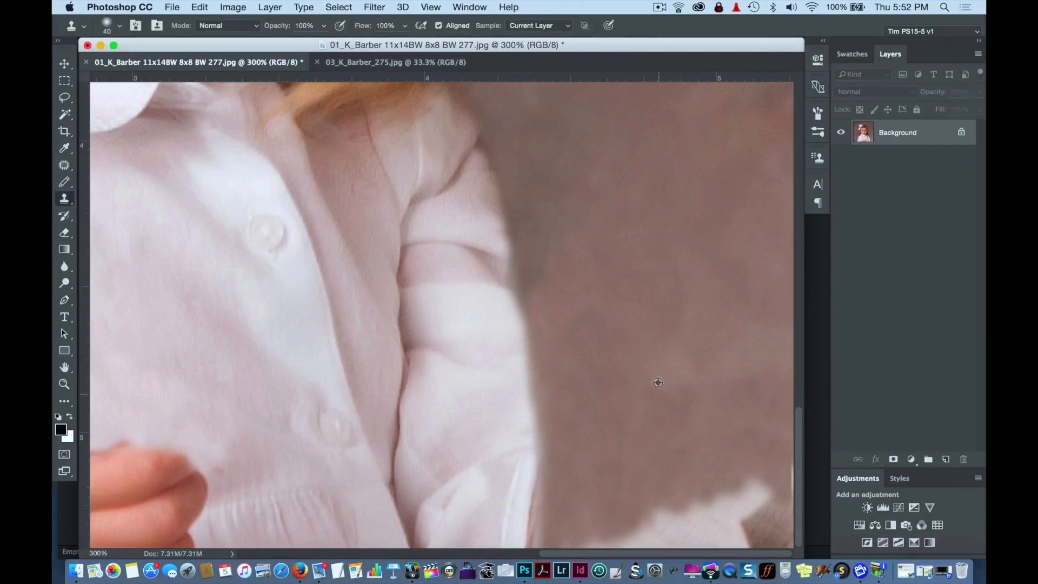
{"action": "mouse_move", "coordinate": [673, 523]}
{"action": "left_mouse_down"}
{"action": "mouse_move", "coordinate": [576, 540]}
{"action": "mouse_move", "coordinate": [757, 500]}
{"action": "mouse_move", "coordinate": [708, 537]}
{"action": "mouse_move", "coordinate": [751, 541]}
{"action": "mouse_move", "coordinate": [714, 501]}
{"action": "left_mouse_up"}
{"action": "mouse_move", "coordinate": [577, 510]}
{"action": "left_mouse_down"}
{"action": "mouse_move", "coordinate": [562, 538]}
{"action": "mouse_move", "coordinate": [559, 521]}
{"action": "left_mouse_up"}
Reduce the clone brush to size 9 and clone sleeve fabric along the blurred outer edge and upper fold of the girl's sleeve.
{"action": "key", "text": "bracketleft"}
{"action": "key", "text": "bracketleft"}
{"action": "key", "text": "bracketleft"}
{"action": "key", "text": "bracketleft"}
{"action": "left_click", "coordinate": [511, 349], "text": "alt"}
{"action": "mouse_move", "coordinate": [520, 343]}
{"action": "left_mouse_down"}
{"action": "mouse_move", "coordinate": [516, 310]}
{"action": "mouse_move", "coordinate": [534, 455]}
{"action": "left_mouse_up"}
{"action": "left_click", "coordinate": [486, 266], "text": "alt"}
{"action": "left_click_drag", "start_coordinate": [497, 268], "coordinate": [501, 275]}
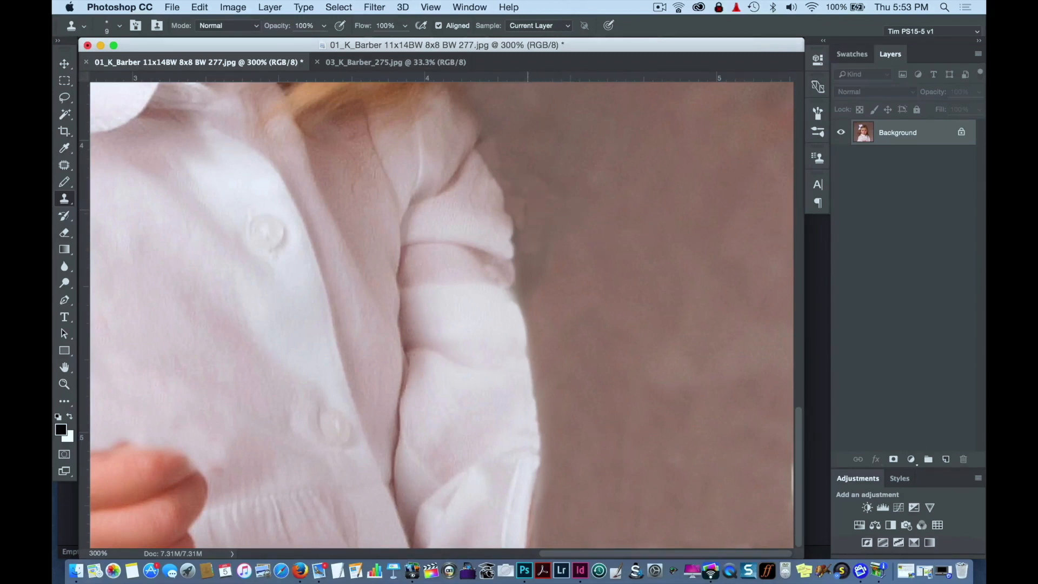
{"action": "left_click", "coordinate": [566, 258], "text": "alt"}
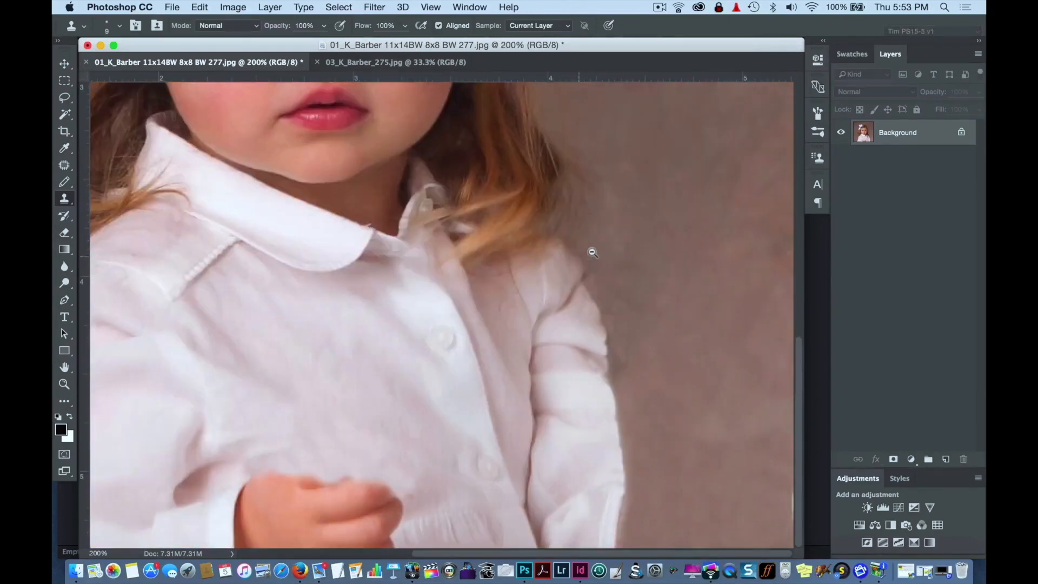
{"action": "left_click", "coordinate": [660, 249], "text": "alt"}
{"action": "left_click", "coordinate": [419, 245], "text": "alt"}
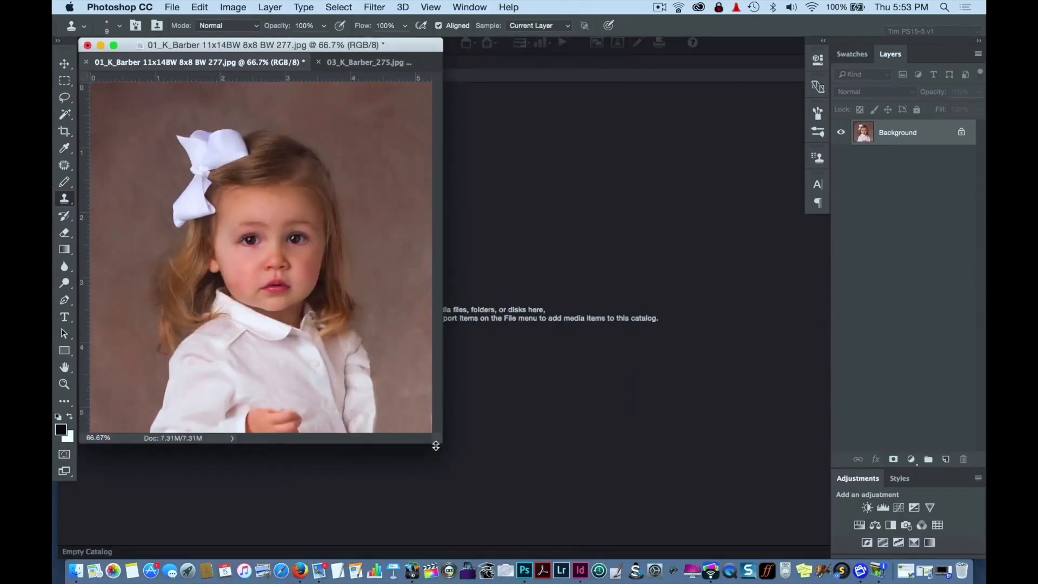
Set the clone brush to size 40 and clone shirt fabric over the upper part of the girl's hand.
{"action": "left_click_drag", "start_coordinate": [441, 443], "coordinate": [609, 468]}
{"action": "left_click", "coordinate": [360, 449], "text": "super"}
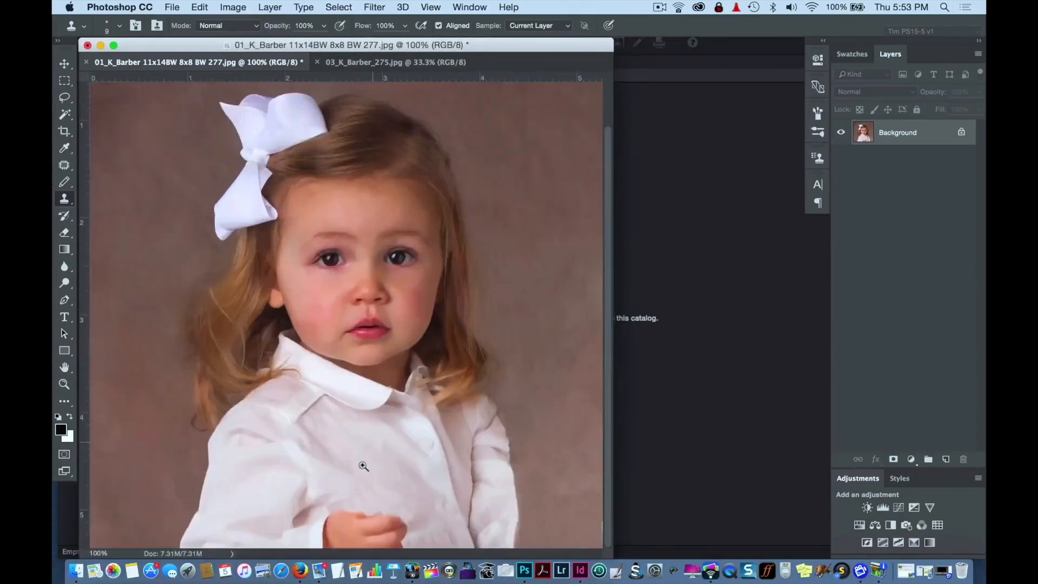
{"action": "left_click", "coordinate": [367, 454], "text": "super"}
{"action": "left_click", "coordinate": [412, 486], "text": "super"}
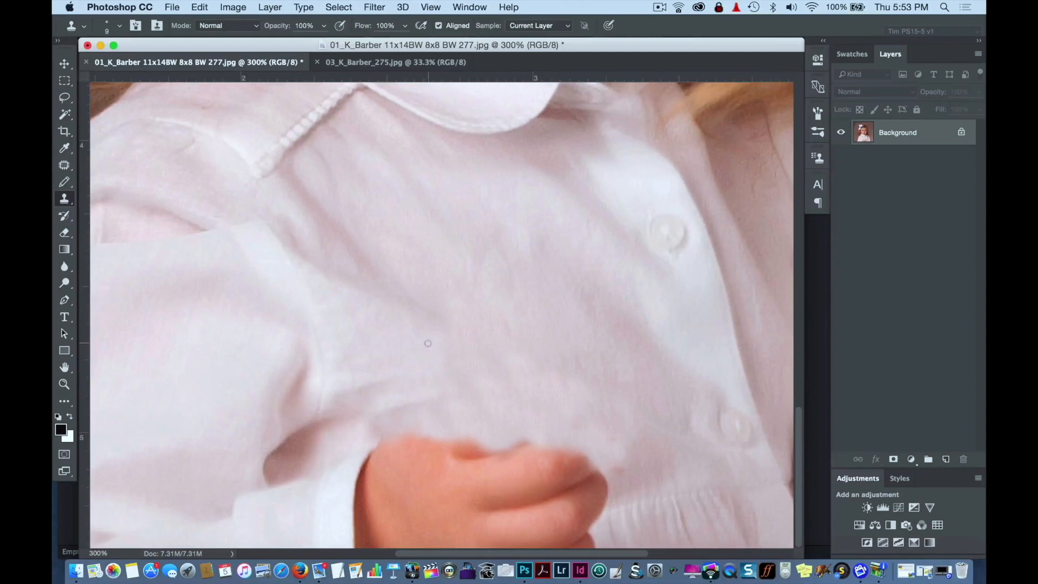
{"action": "key", "text": "bracketright"}
{"action": "key", "text": "bracketright"}
{"action": "key", "text": "bracketright"}
{"action": "left_click", "coordinate": [394, 378], "text": "alt"}
{"action": "mouse_move", "coordinate": [427, 432]}
{"action": "left_mouse_down"}
{"action": "mouse_move", "coordinate": [449, 459]}
{"action": "mouse_move", "coordinate": [468, 458]}
{"action": "mouse_move", "coordinate": [438, 493]}
{"action": "mouse_move", "coordinate": [396, 480]}
{"action": "mouse_move", "coordinate": [392, 458]}
{"action": "mouse_move", "coordinate": [370, 475]}
{"action": "mouse_move", "coordinate": [381, 492]}
{"action": "mouse_move", "coordinate": [487, 477]}
{"action": "mouse_move", "coordinate": [530, 451]}
{"action": "mouse_move", "coordinate": [542, 456]}
{"action": "mouse_move", "coordinate": [571, 430]}
{"action": "mouse_move", "coordinate": [540, 487]}
{"action": "left_mouse_up"}
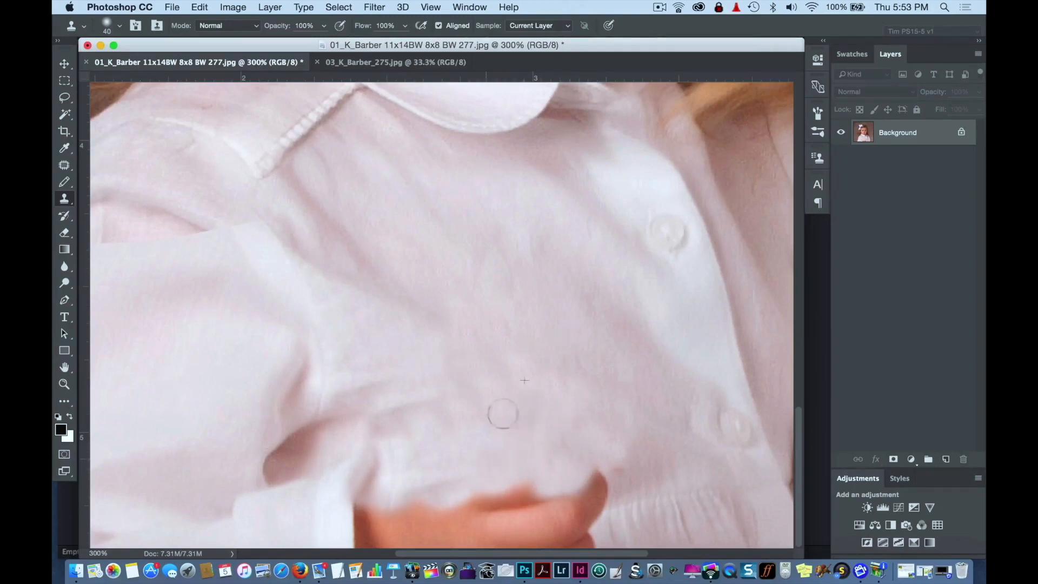
{"action": "left_click_drag", "start_coordinate": [393, 453], "coordinate": [394, 473]}
Clone fabric from the shirt front over the rest of the girl's hand and extend the shadow fold beneath her sleeve.
{"action": "left_click", "coordinate": [704, 489], "text": "alt"}
{"action": "left_click_drag", "start_coordinate": [616, 513], "coordinate": [491, 532]}
{"action": "left_click_drag", "start_coordinate": [605, 493], "coordinate": [534, 501]}
{"action": "left_click_drag", "start_coordinate": [584, 479], "coordinate": [525, 499]}
{"action": "left_click_drag", "start_coordinate": [619, 465], "coordinate": [626, 469]}
{"action": "left_click_drag", "start_coordinate": [440, 541], "coordinate": [509, 526]}
{"action": "mouse_move", "coordinate": [587, 528]}
{"action": "left_mouse_down"}
{"action": "mouse_move", "coordinate": [477, 534]}
{"action": "mouse_move", "coordinate": [534, 531]}
{"action": "mouse_move", "coordinate": [472, 516]}
{"action": "mouse_move", "coordinate": [492, 503]}
{"action": "mouse_move", "coordinate": [441, 500]}
{"action": "mouse_move", "coordinate": [383, 527]}
{"action": "mouse_move", "coordinate": [361, 520]}
{"action": "mouse_move", "coordinate": [347, 538]}
{"action": "mouse_move", "coordinate": [371, 538]}
{"action": "mouse_move", "coordinate": [358, 513]}
{"action": "mouse_move", "coordinate": [381, 474]}
{"action": "left_mouse_up"}
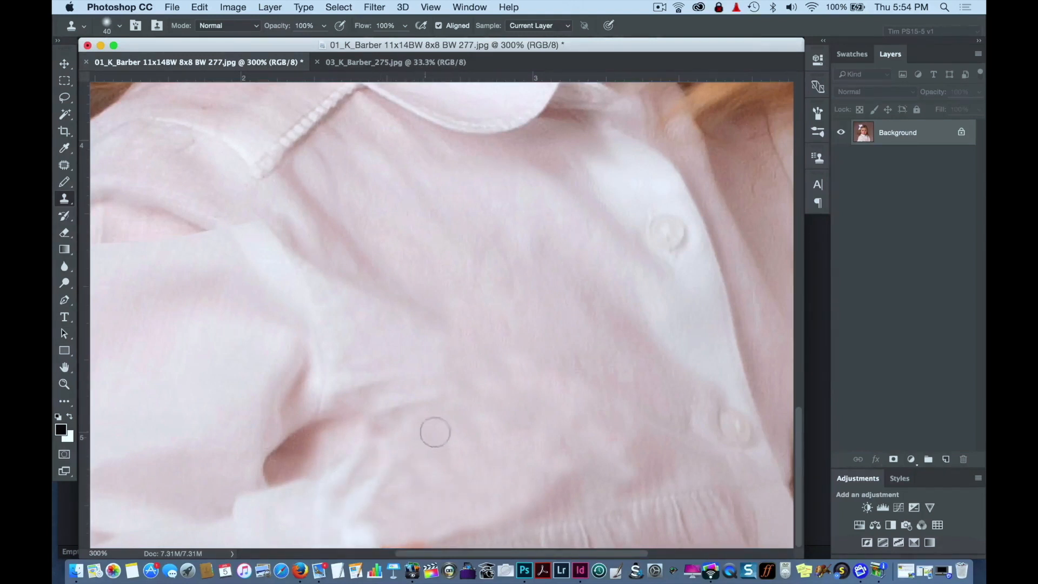
{"action": "left_click", "coordinate": [249, 482], "text": "alt"}
{"action": "mouse_move", "coordinate": [250, 504]}
{"action": "left_mouse_down"}
{"action": "mouse_move", "coordinate": [236, 505]}
{"action": "mouse_move", "coordinate": [269, 501]}
{"action": "left_mouse_up"}
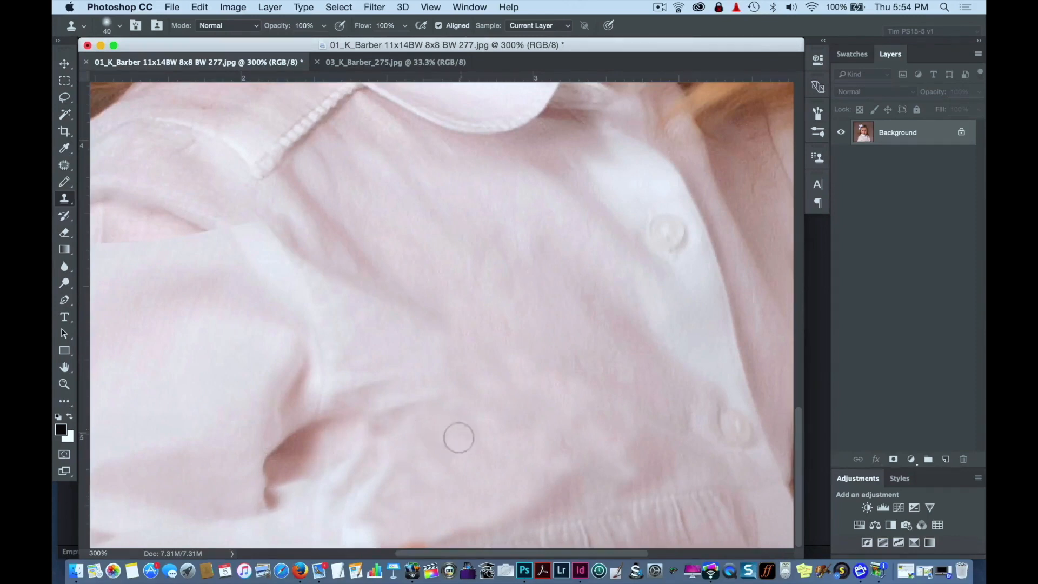
Select the plain backdrop area beside the girl's head at the image's upper right and copy it to a new layer.
{"action": "left_click", "coordinate": [494, 391], "text": "alt"}
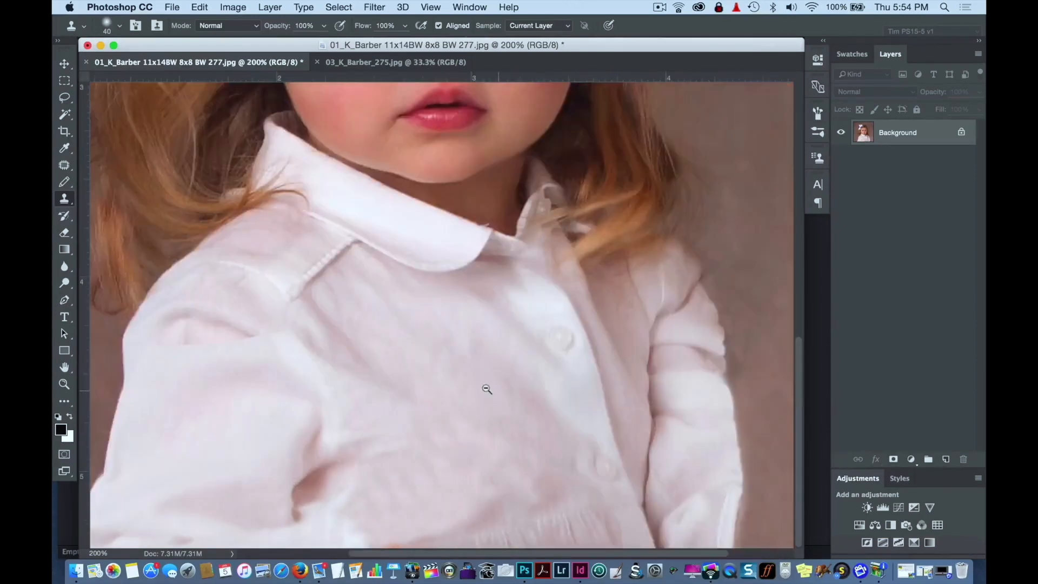
{"action": "left_click", "coordinate": [479, 391], "text": "alt"}
{"action": "left_click", "coordinate": [385, 448], "text": "alt"}
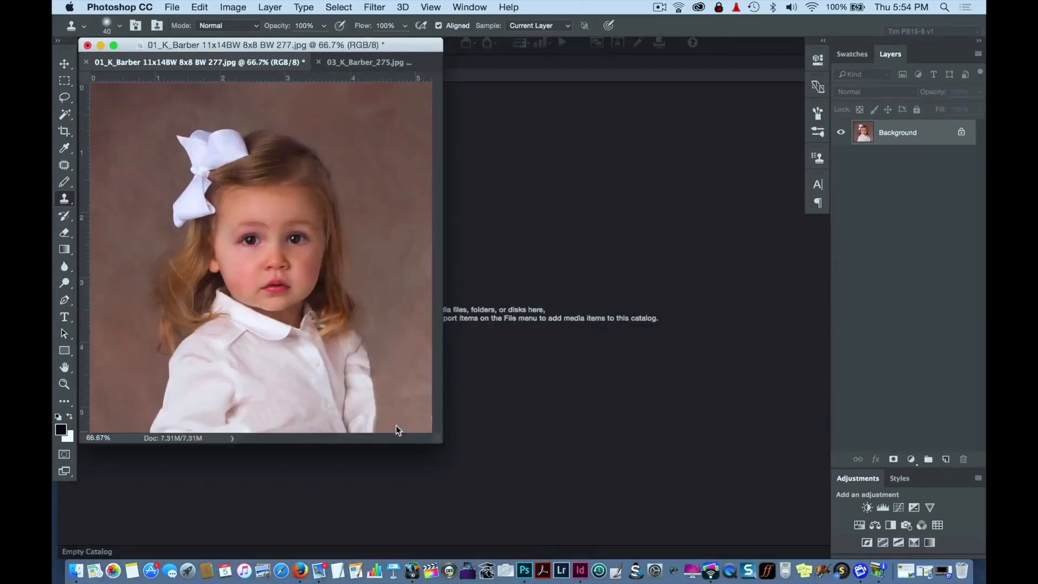
{"action": "left_click_drag", "start_coordinate": [436, 438], "coordinate": [646, 515]}
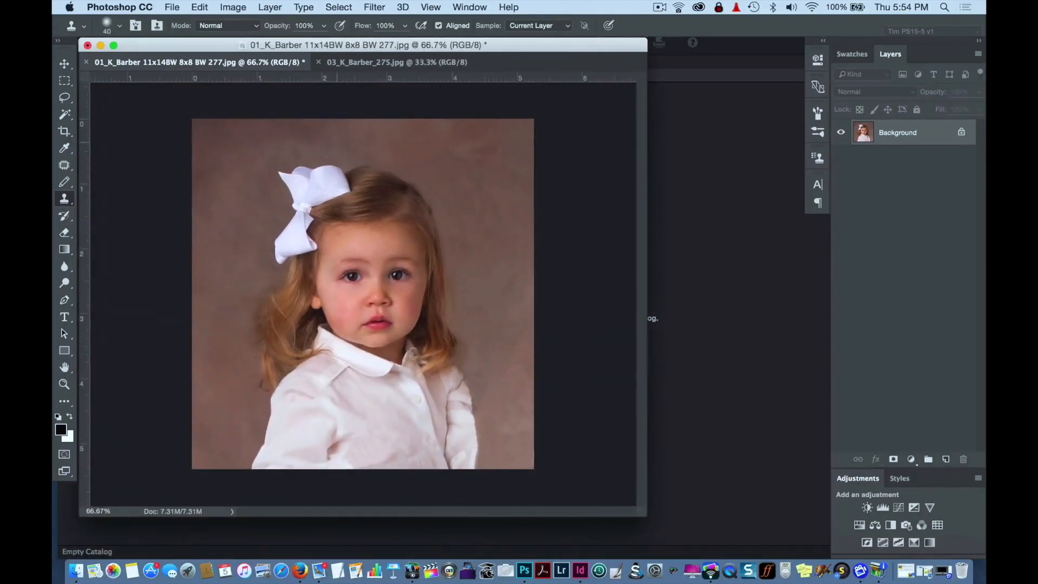
{"action": "left_click", "coordinate": [64, 81]}
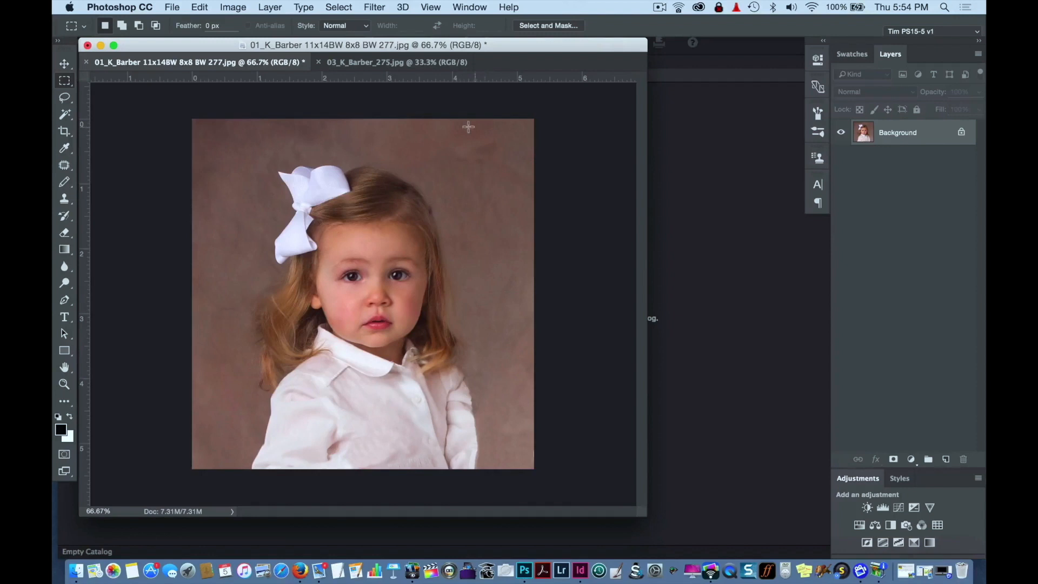
{"action": "left_click_drag", "start_coordinate": [458, 114], "coordinate": [541, 278]}
{"action": "key", "text": "super+j"}
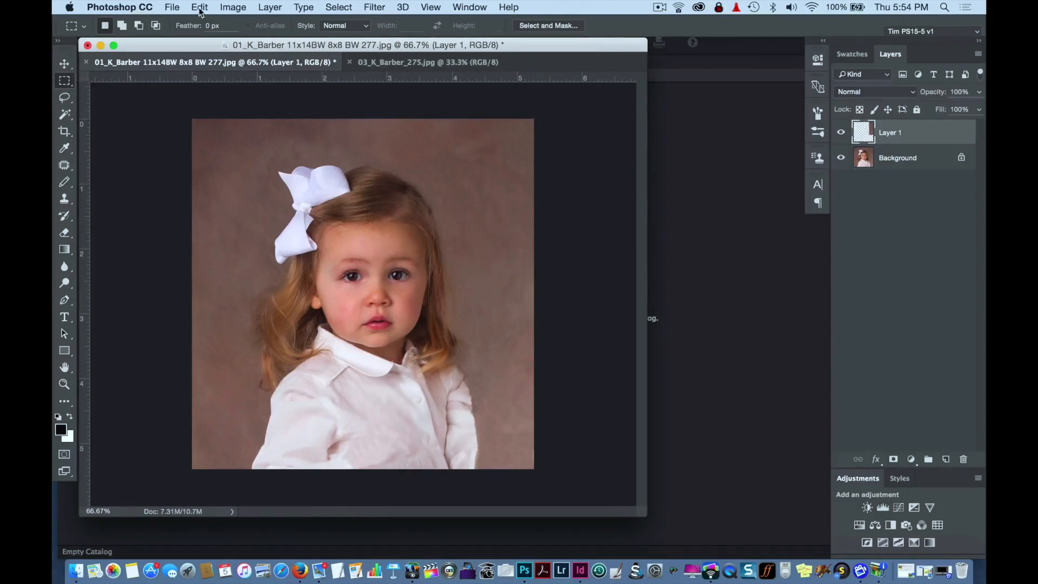
Rotate the copied backdrop patch 90° clockwise.
{"action": "left_click", "coordinate": [199, 7]}
{"action": "mouse_move", "coordinate": [251, 138]}
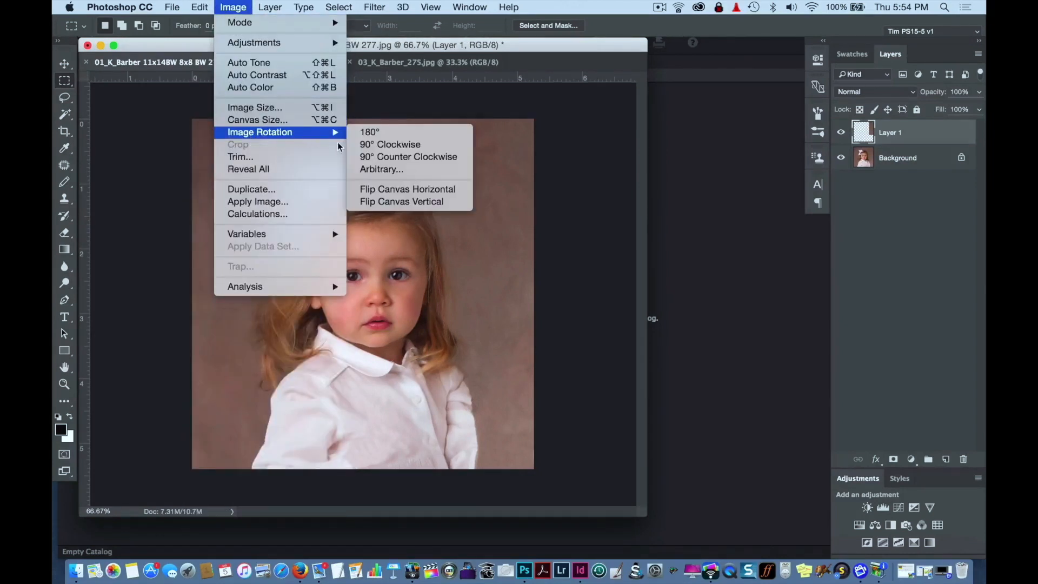
{"action": "mouse_move", "coordinate": [200, 7]}
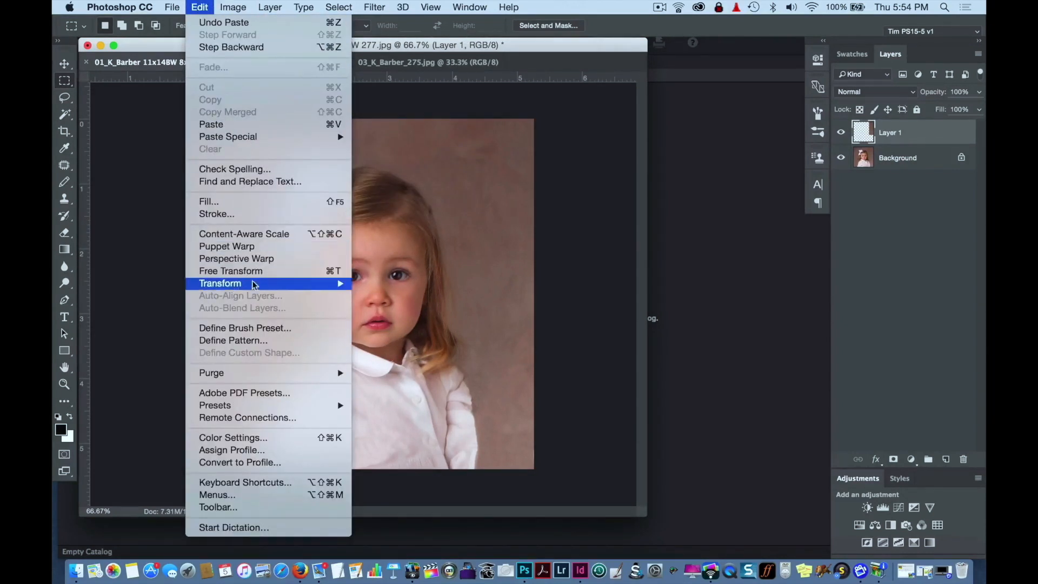
{"action": "mouse_move", "coordinate": [254, 285]}
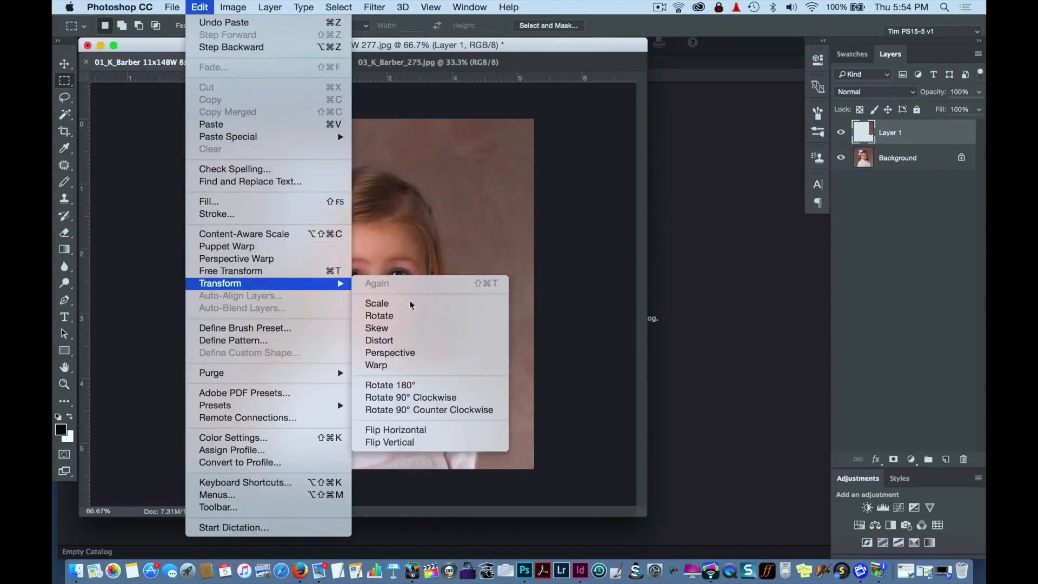
{"action": "left_click", "coordinate": [451, 397]}
Move the backdrop patch over the bottom of the portrait and scale it to about 151% so it spans the full width.
{"action": "left_click", "coordinate": [64, 63]}
{"action": "left_click_drag", "start_coordinate": [471, 240], "coordinate": [294, 433]}
{"action": "left_click_drag", "start_coordinate": [430, 395], "coordinate": [557, 335]}
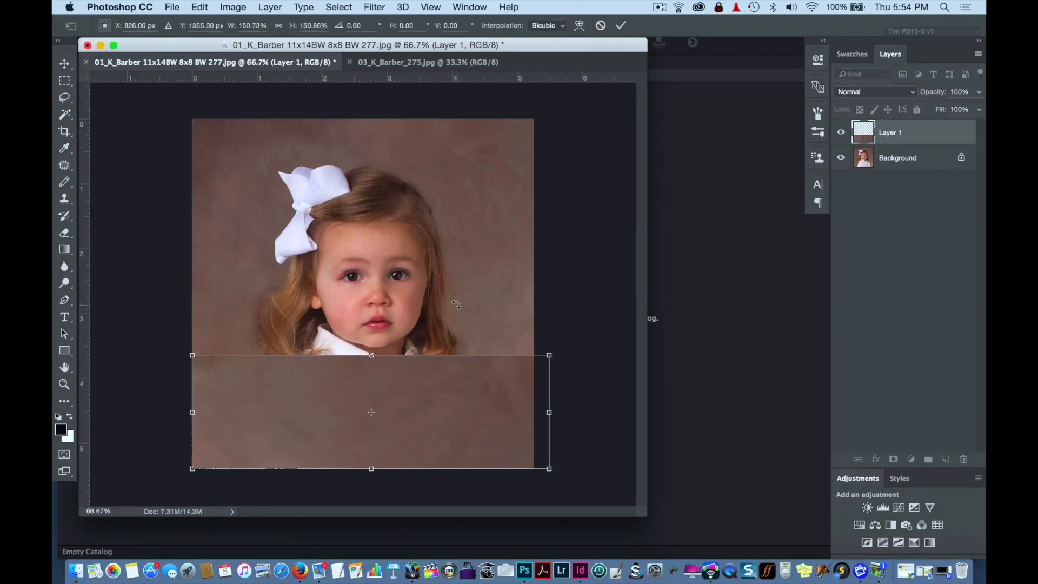
{"action": "key", "text": "Return"}
Apply the Blur filter to the backdrop patch and repeat it several times.
{"action": "left_click", "coordinate": [374, 7]}
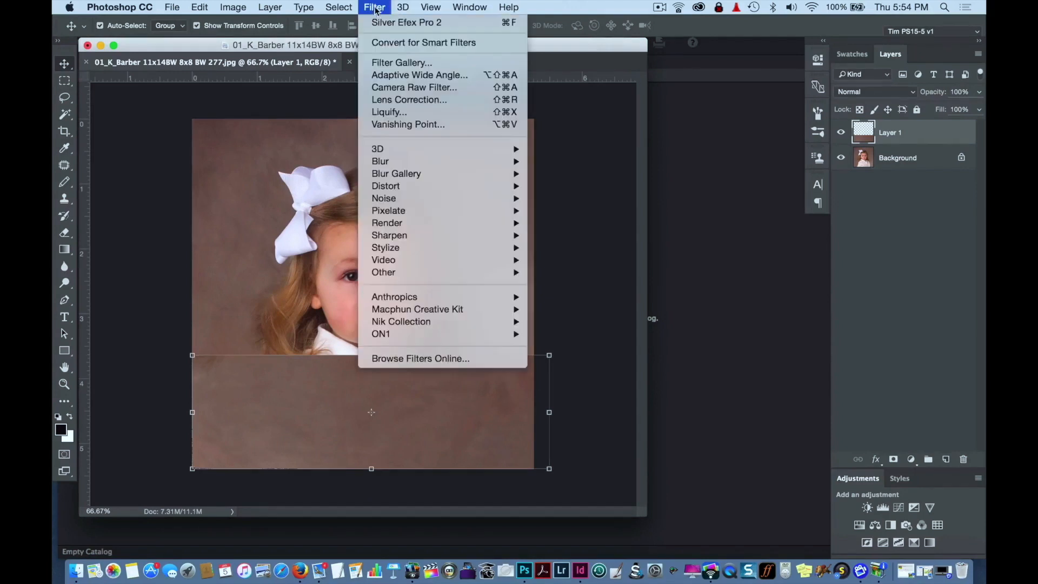
{"action": "mouse_move", "coordinate": [381, 161]}
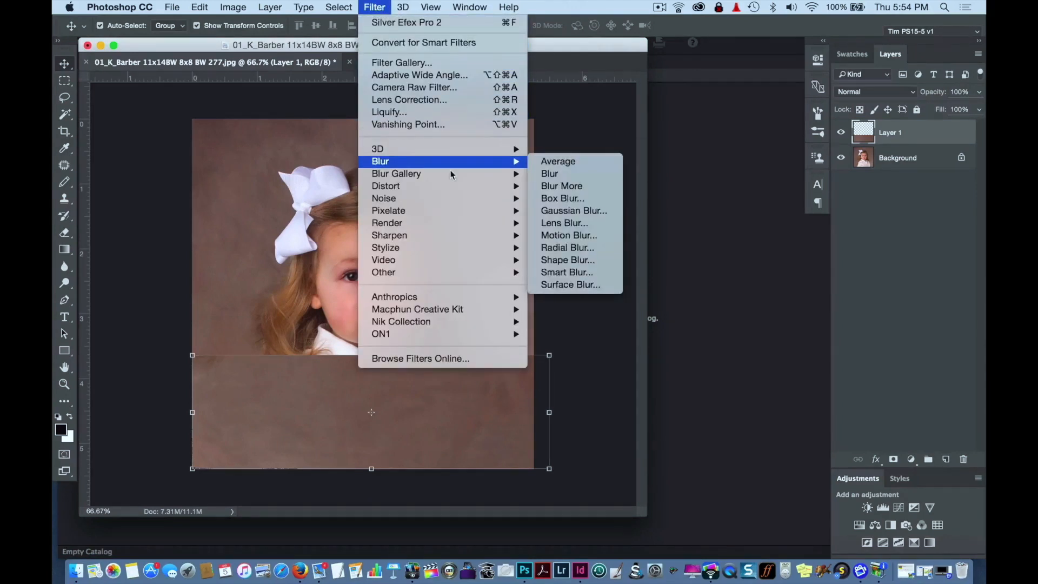
{"action": "left_click", "coordinate": [547, 174]}
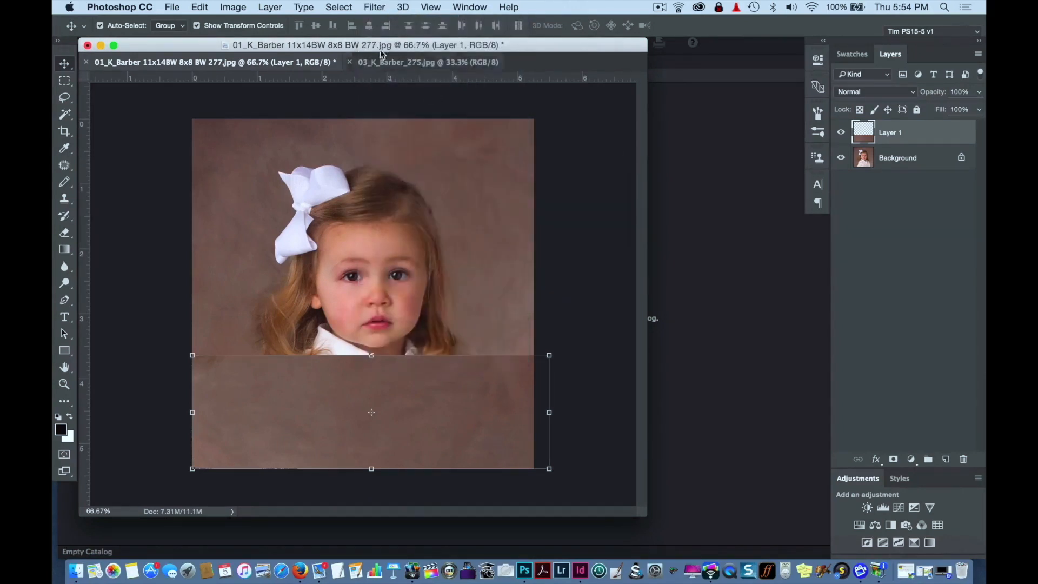
{"action": "left_click", "coordinate": [339, 7]}
{"action": "left_click", "coordinate": [373, 22]}
{"action": "left_click", "coordinate": [374, 8]}
{"action": "left_click", "coordinate": [376, 21]}
{"action": "left_click", "coordinate": [375, 8]}
{"action": "left_click", "coordinate": [376, 22]}
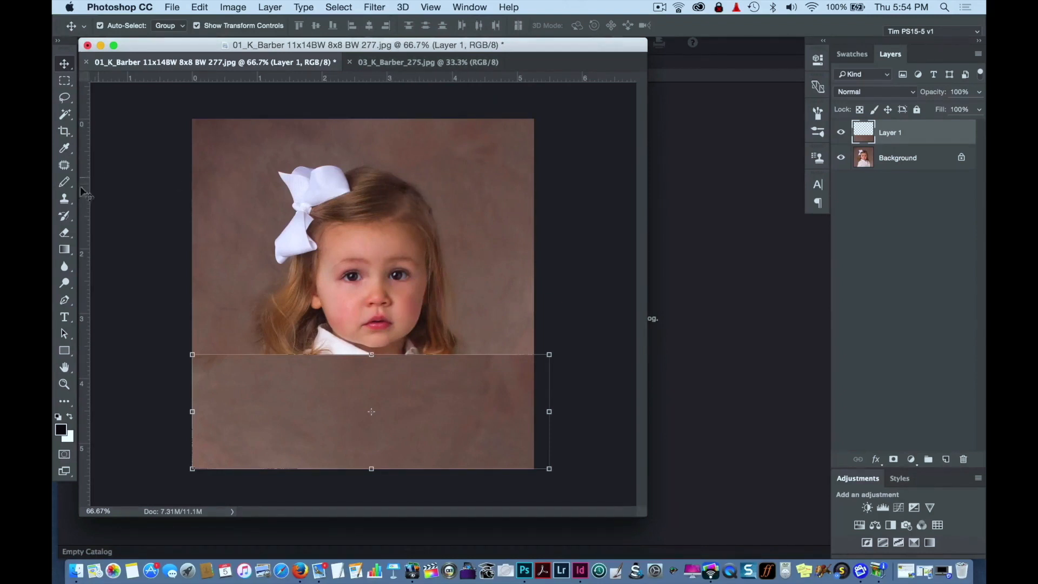
Erase the upper edge of the backdrop patch with a soft size 600 eraser so it fades into the girl's shirt.
{"action": "left_click", "coordinate": [65, 234]}
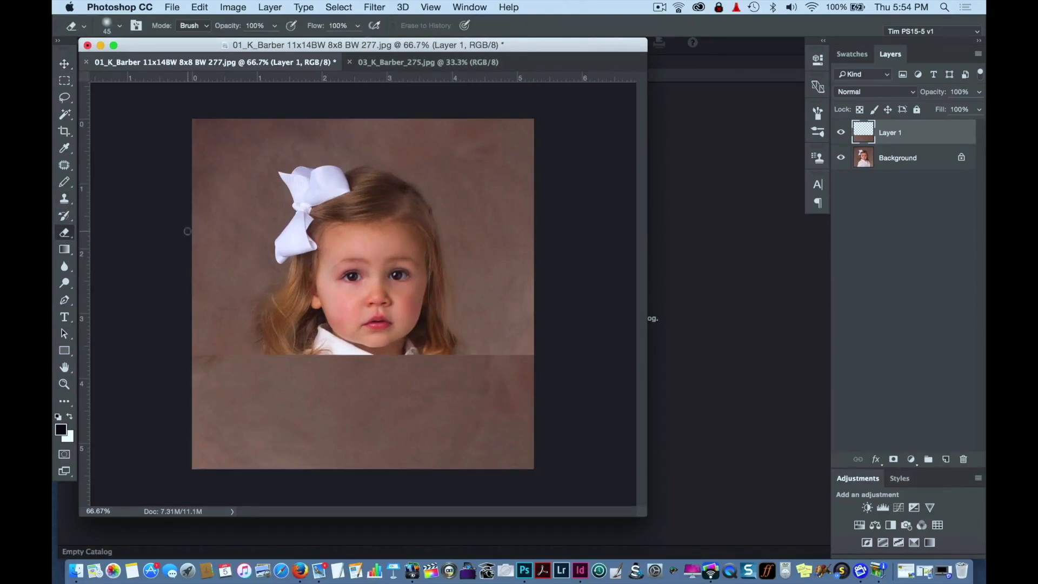
{"action": "key", "text": "bracketright"}
{"action": "key", "text": "bracketright"}
{"action": "key", "text": "bracketright"}
{"action": "key", "text": "bracketright"}
{"action": "key", "text": "bracketright"}
{"action": "key", "text": "bracketright"}
{"action": "key", "text": "bracketright"}
{"action": "key", "text": "bracketright"}
{"action": "key", "text": "bracketright"}
{"action": "key", "text": "bracketright"}
{"action": "key", "text": "bracketright"}
{"action": "key", "text": "bracketright"}
{"action": "left_click_drag", "start_coordinate": [359, 318], "coordinate": [397, 320]}
{"action": "mouse_move", "coordinate": [209, 291]}
{"action": "left_mouse_down"}
{"action": "mouse_move", "coordinate": [607, 294]}
{"action": "mouse_move", "coordinate": [326, 344]}
{"action": "left_mouse_up"}
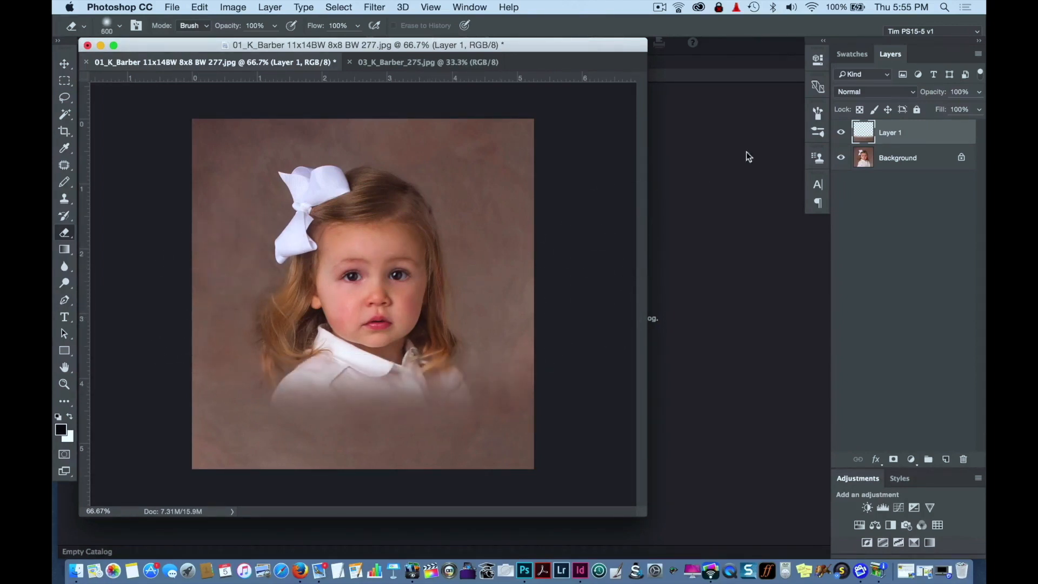
Hide the background layer, erase more of the patch's upper edge across its width, and show the background layer again.
{"action": "left_click", "coordinate": [840, 158]}
{"action": "left_click_drag", "start_coordinate": [562, 286], "coordinate": [180, 321]}
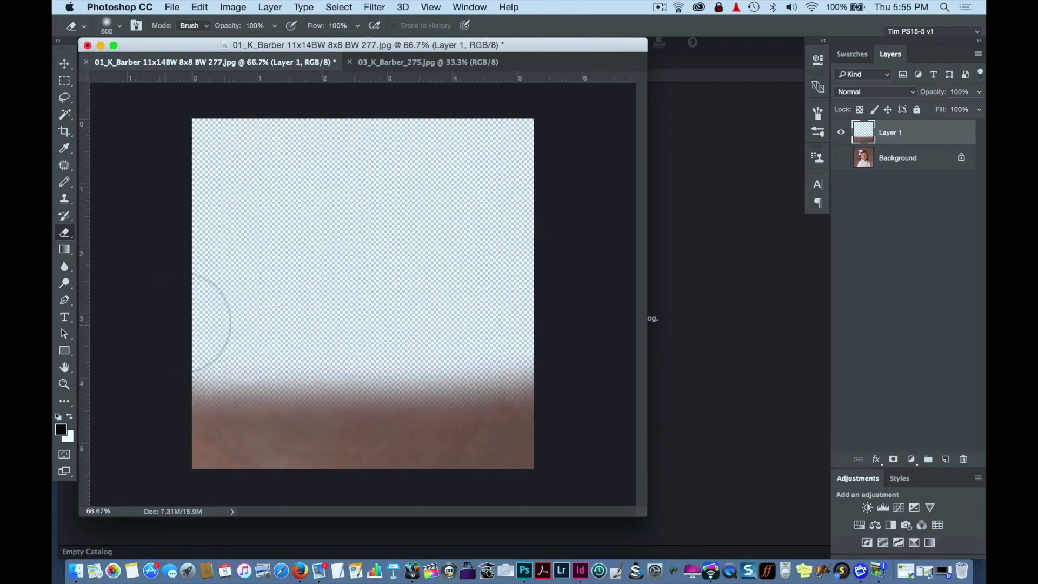
{"action": "left_click", "coordinate": [841, 158]}
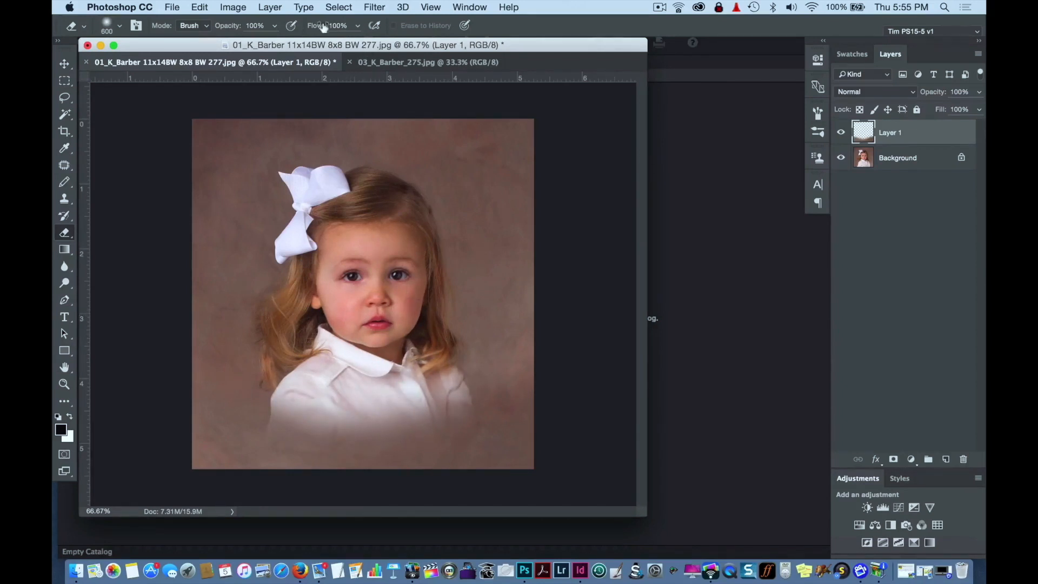
Lower the eraser opacity to 48% and thin the patch over the girl's shirt and sleeves.
{"action": "left_click", "coordinate": [275, 26]}
{"action": "mouse_move", "coordinate": [340, 363]}
{"action": "left_mouse_down"}
{"action": "mouse_move", "coordinate": [370, 378]}
{"action": "mouse_move", "coordinate": [475, 346]}
{"action": "mouse_move", "coordinate": [315, 331]}
{"action": "mouse_move", "coordinate": [488, 335]}
{"action": "left_mouse_up"}
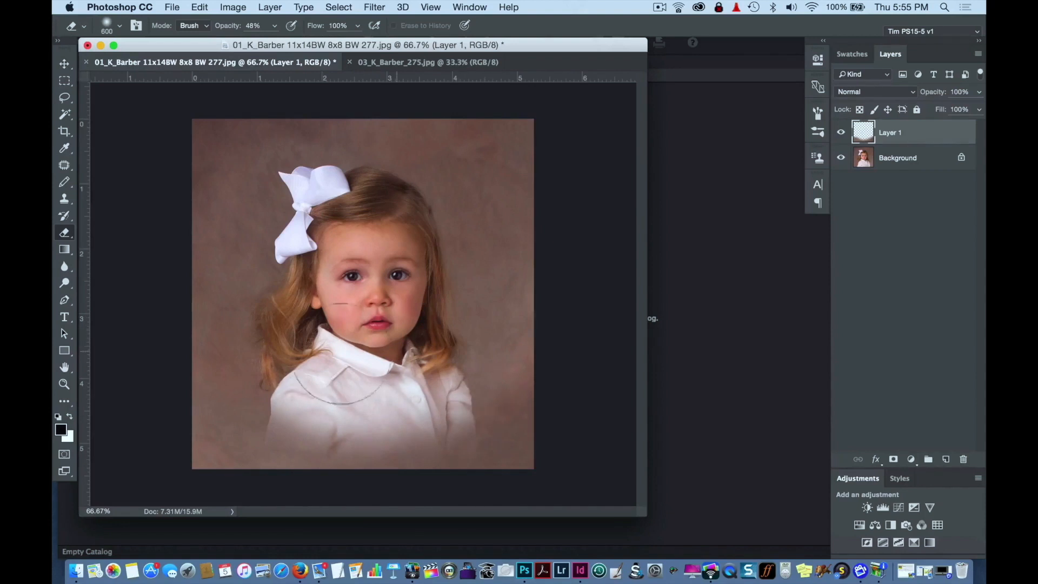
{"action": "mouse_move", "coordinate": [396, 388]}
{"action": "left_mouse_down"}
{"action": "mouse_move", "coordinate": [351, 364]}
{"action": "mouse_move", "coordinate": [486, 359]}
{"action": "left_mouse_up"}
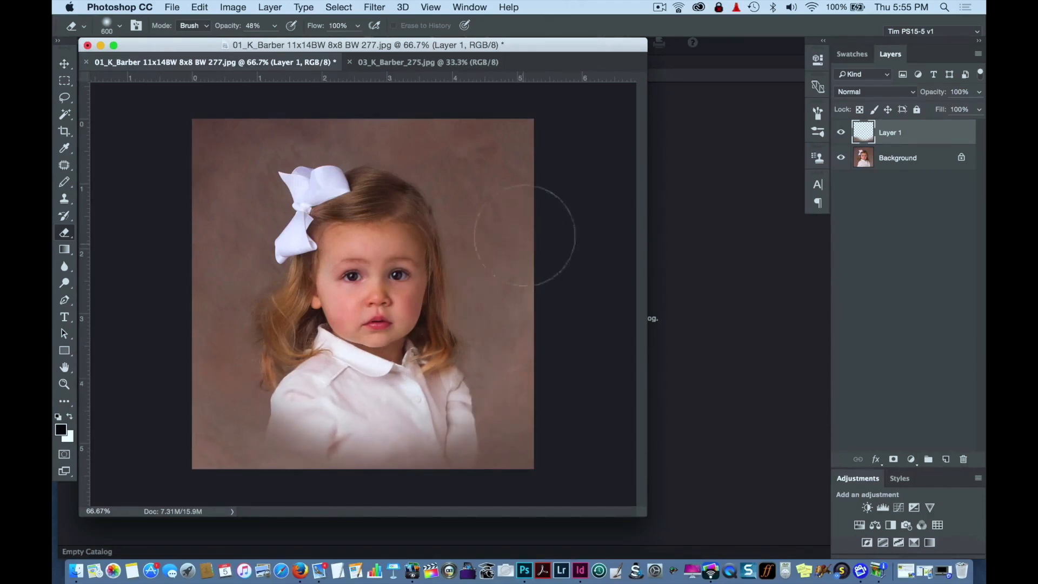
{"action": "left_click", "coordinate": [841, 160]}
{"action": "left_click", "coordinate": [840, 159]}
Lower the eraser opacity to 19%, soften the fade over the lower shirt, and compare with the patch layer hidden and shown.
{"action": "left_click", "coordinate": [274, 27]}
{"action": "left_click_drag", "start_coordinate": [263, 43], "coordinate": [256, 43]}
{"action": "left_click_drag", "start_coordinate": [308, 397], "coordinate": [384, 402]}
{"action": "mouse_move", "coordinate": [295, 414]}
{"action": "left_mouse_down"}
{"action": "mouse_move", "coordinate": [347, 377]}
{"action": "mouse_move", "coordinate": [274, 381]}
{"action": "mouse_move", "coordinate": [355, 405]}
{"action": "mouse_move", "coordinate": [429, 360]}
{"action": "mouse_move", "coordinate": [393, 415]}
{"action": "mouse_move", "coordinate": [436, 353]}
{"action": "left_mouse_up"}
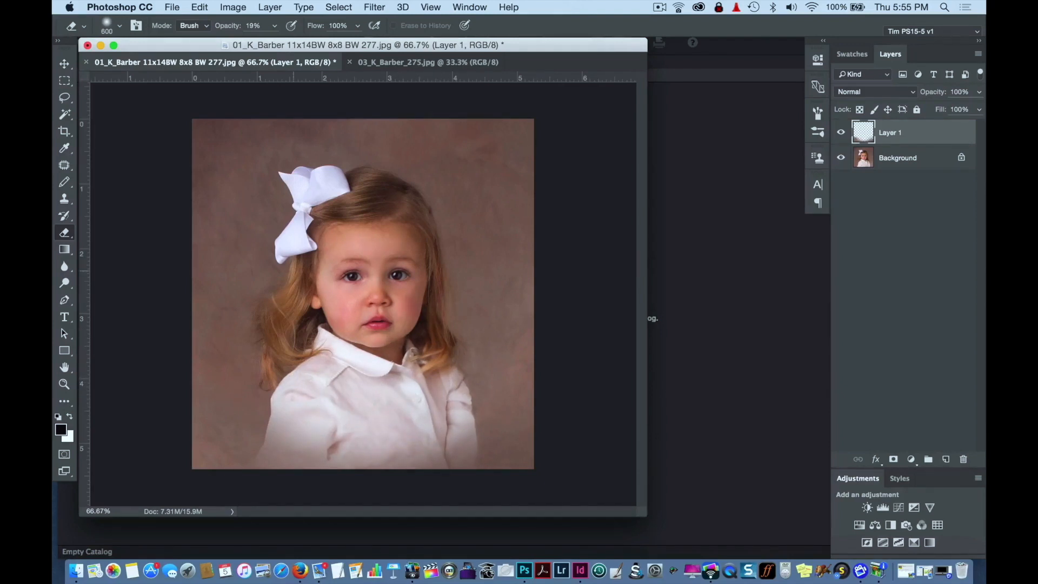
{"action": "left_click", "coordinate": [842, 136]}
{"action": "left_click", "coordinate": [840, 136]}
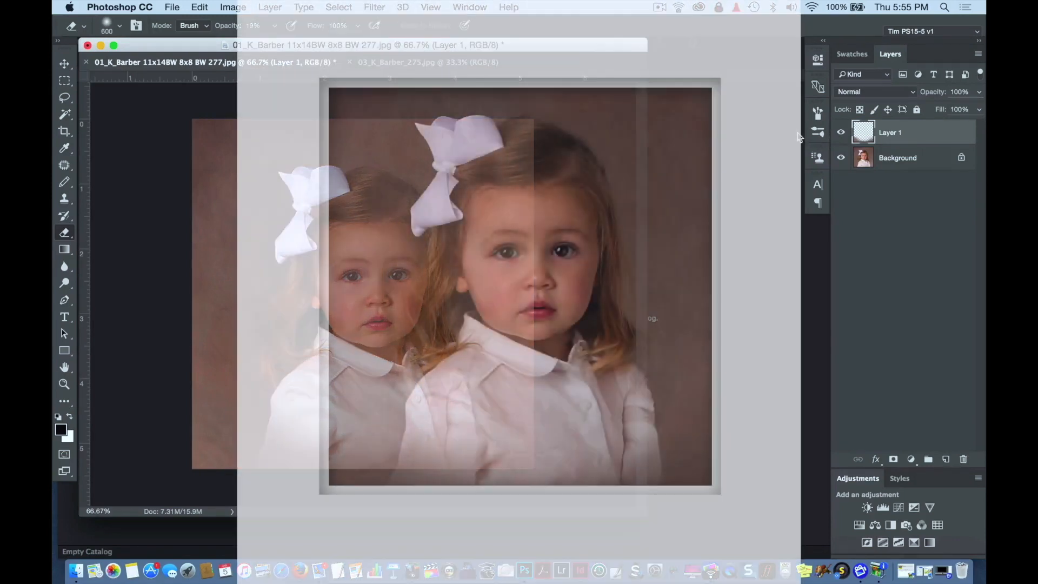